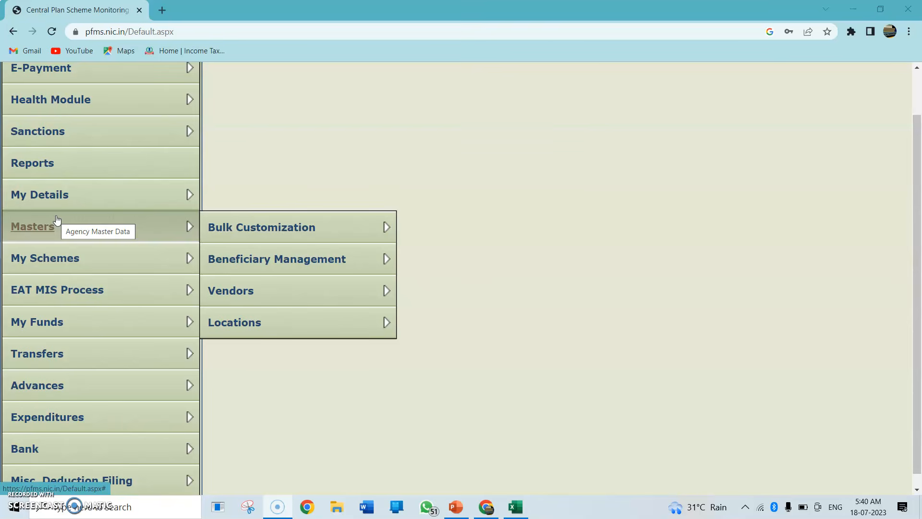
# Open the form for adding a new beneficiary from the beneficiary management masters
pyautogui.scroll(3, 57, 220)
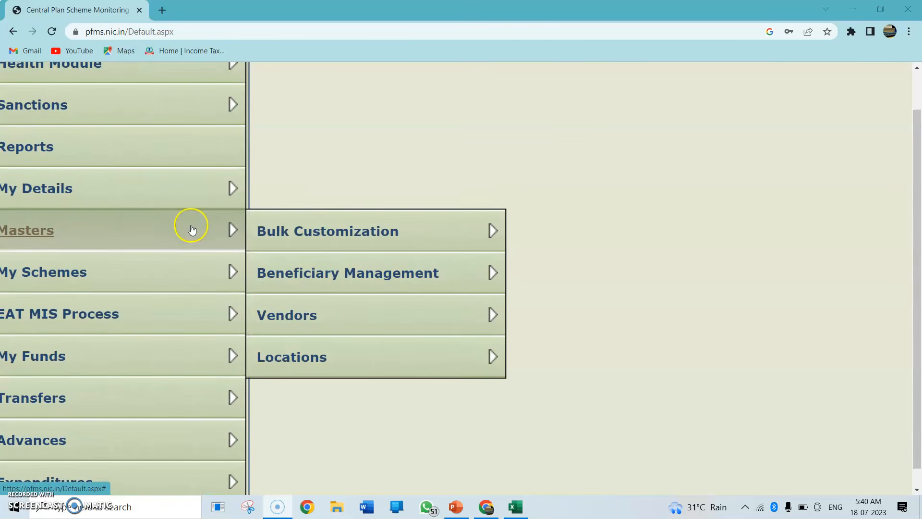
pyautogui.moveTo(305, 267)
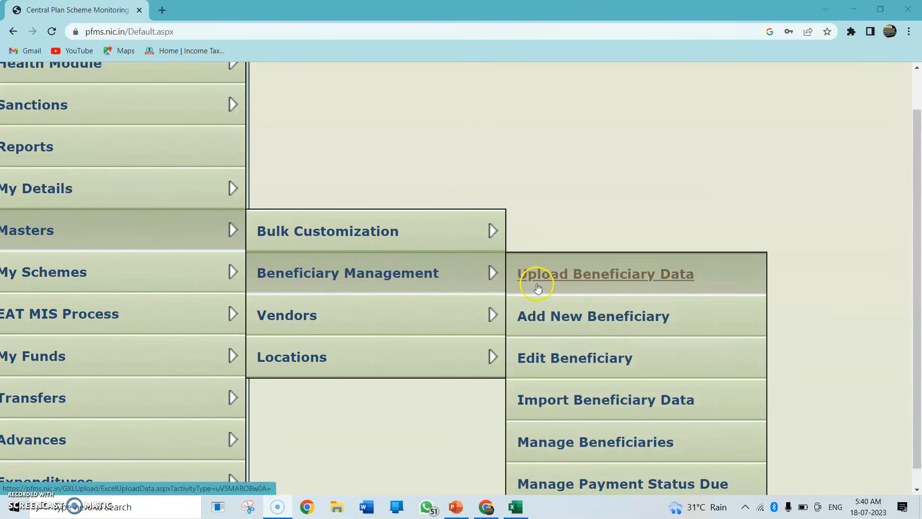
pyautogui.click(564, 312)
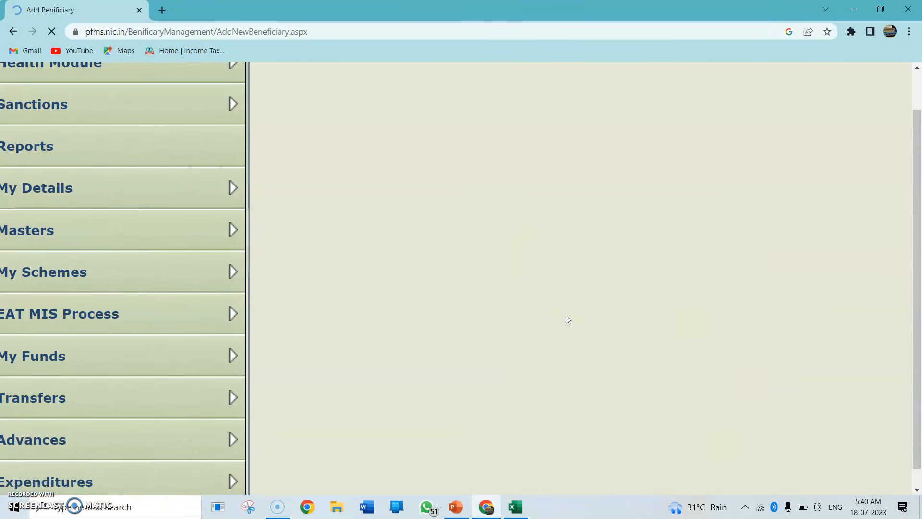
pyautogui.scroll(-2, 566, 317)
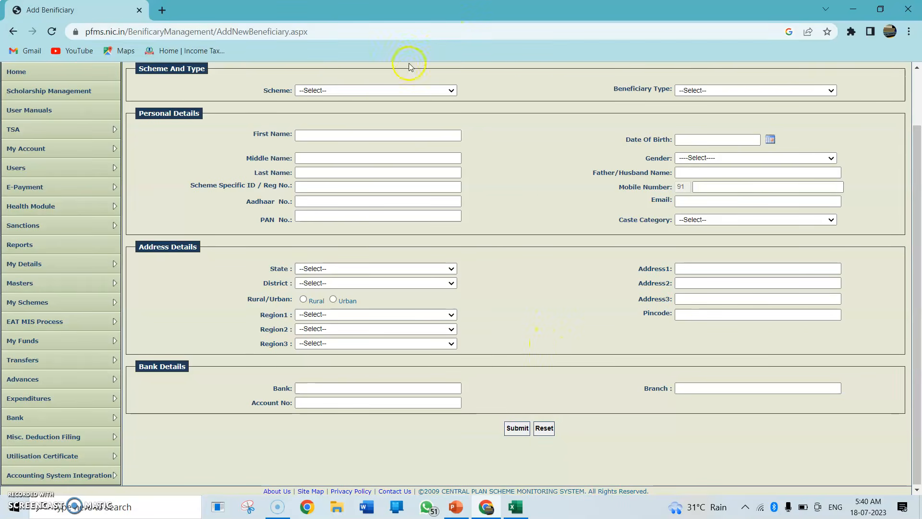
pyautogui.click(391, 90)
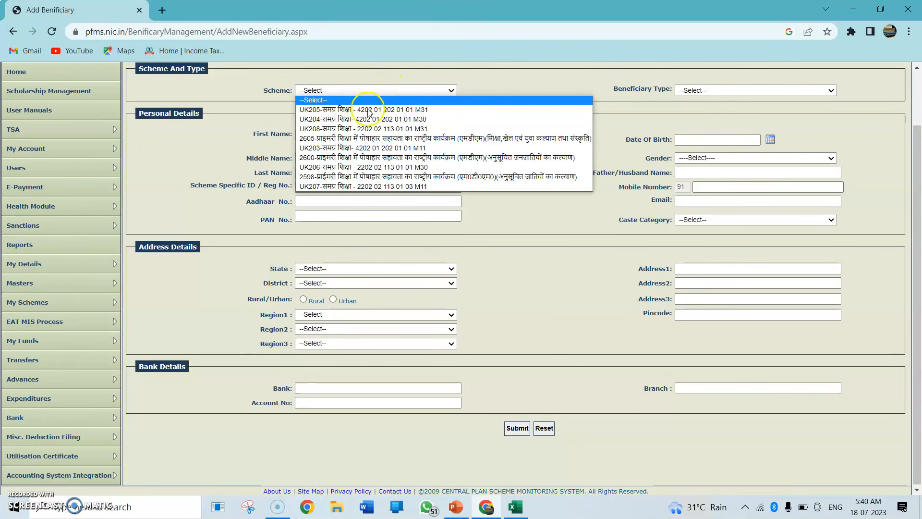
pyautogui.click(330, 186)
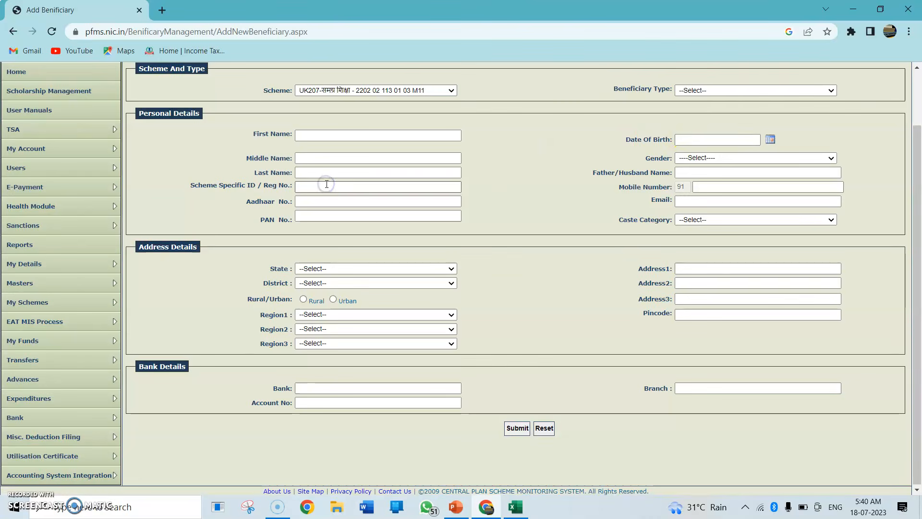
pyautogui.click(730, 90)
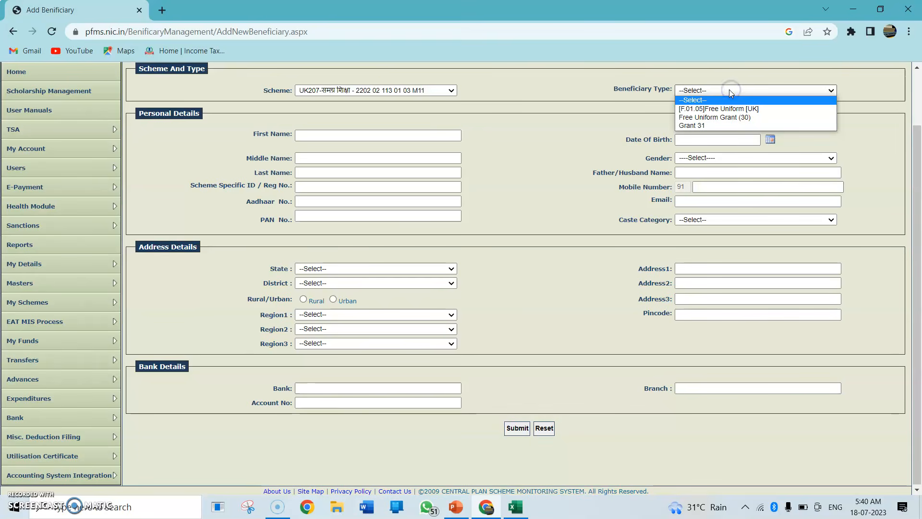
pyautogui.rightClick(729, 89)
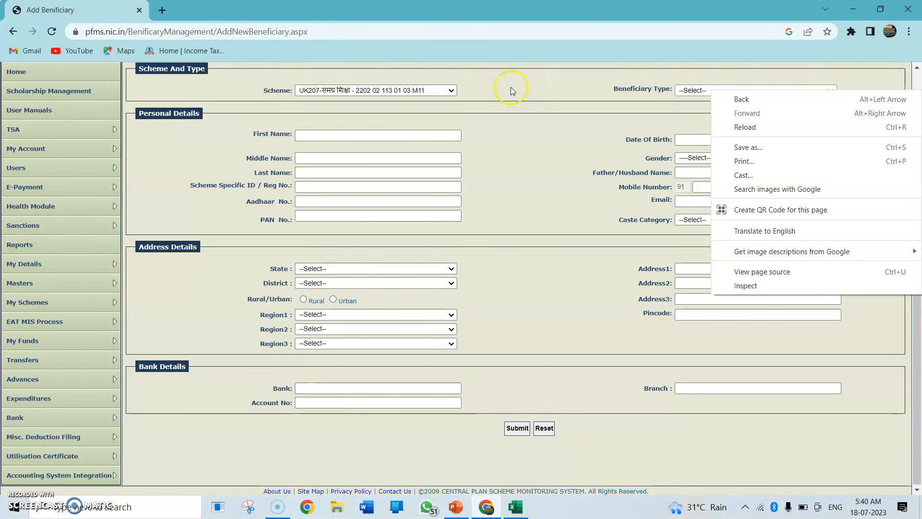
pyautogui.click(564, 112)
pyautogui.scroll(3, 565, 112)
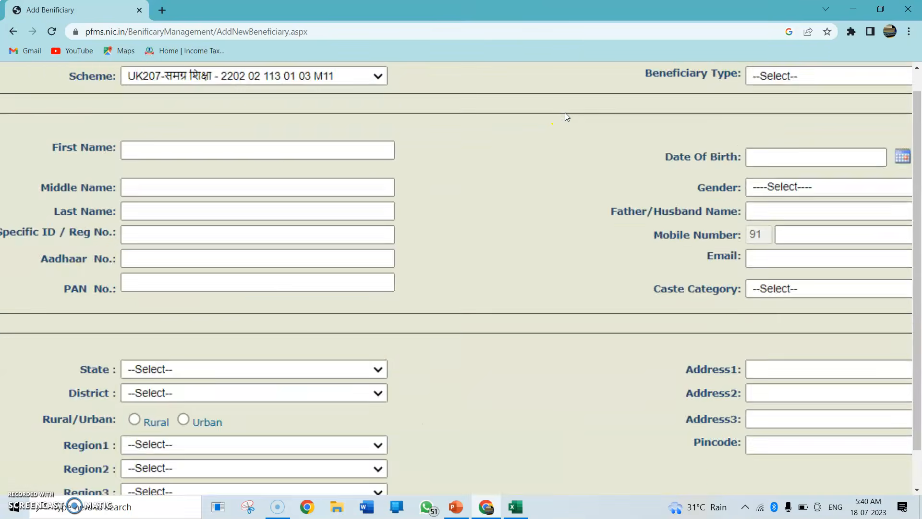
pyautogui.scroll(5, 565, 112)
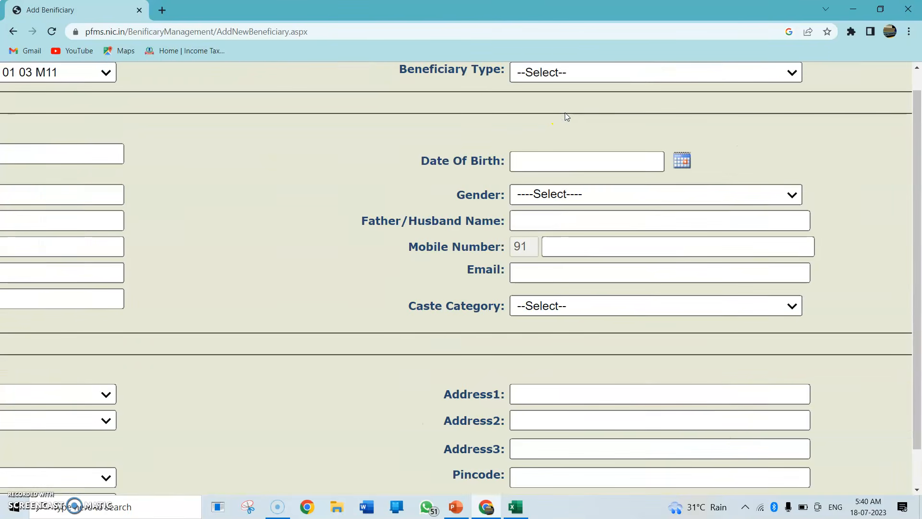
pyautogui.click(566, 72)
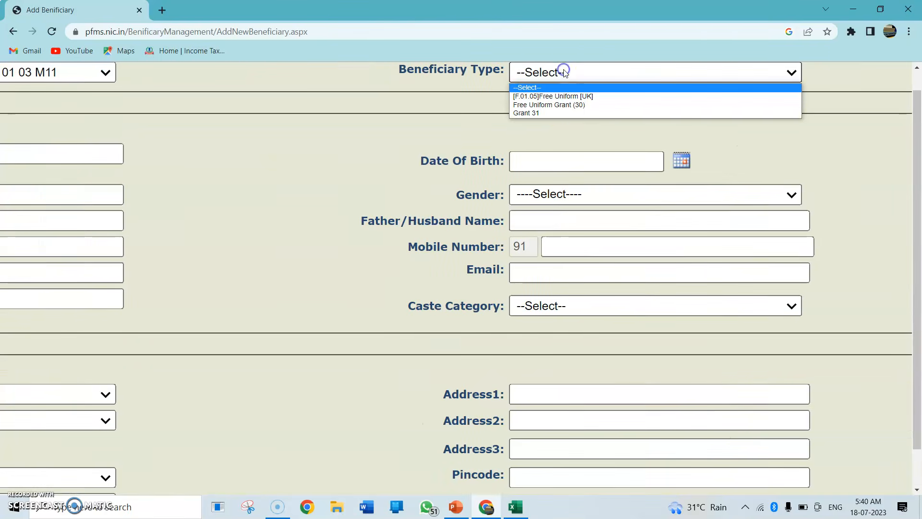
pyautogui.click(545, 96)
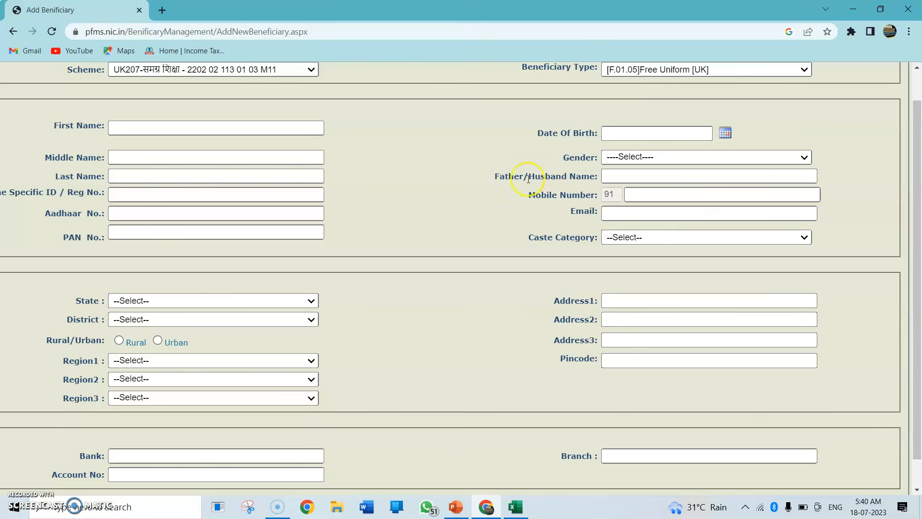
# Submit the incomplete beneficiary form to check which personal and address fields are mandatory
pyautogui.scroll(-2, 526, 179)
pyautogui.click(395, 428)
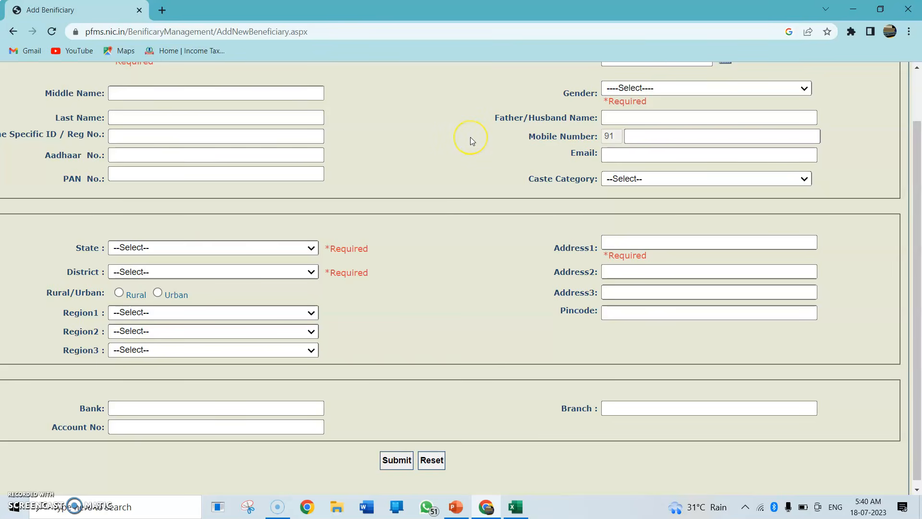
pyautogui.scroll(2, 470, 136)
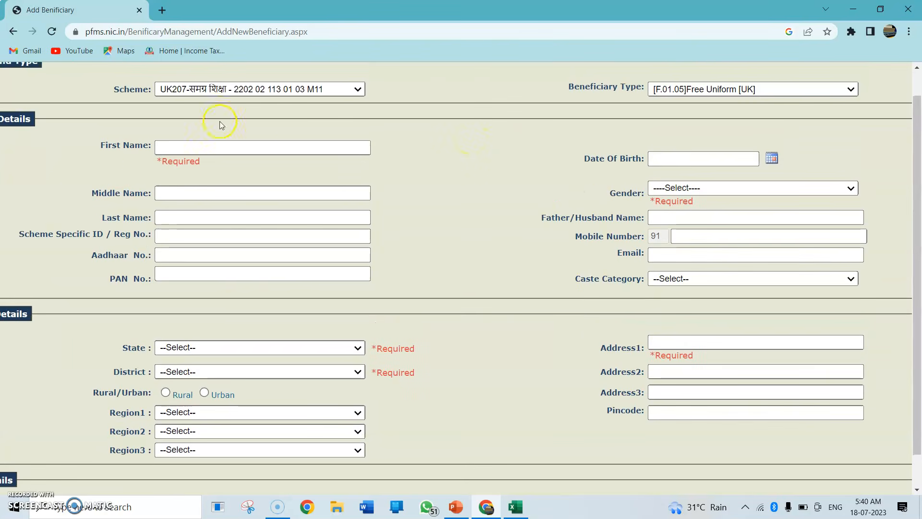
pyautogui.click(176, 147)
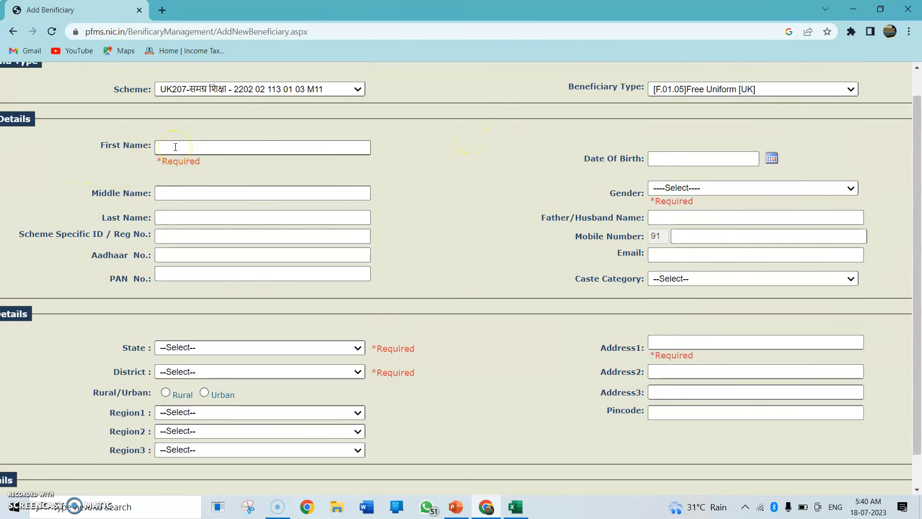
pyautogui.click(176, 252)
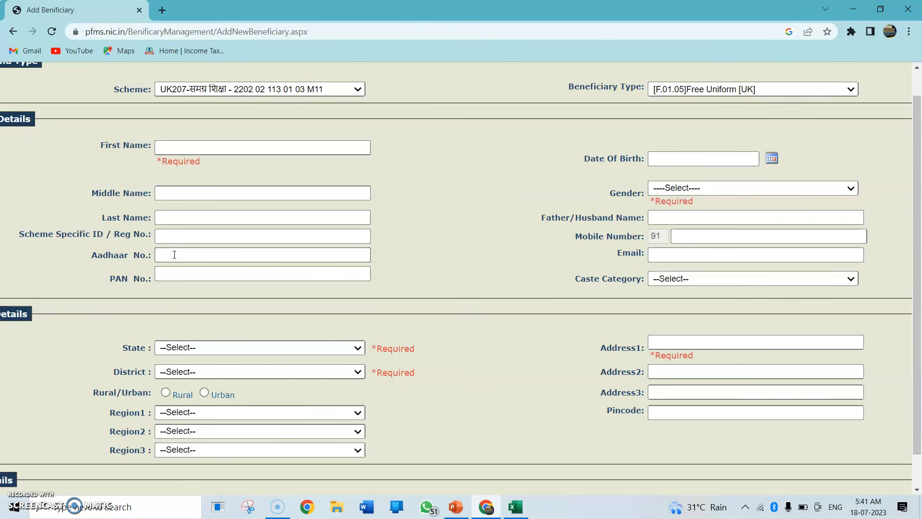
pyautogui.scroll(-2, 174, 254)
pyautogui.click(179, 421)
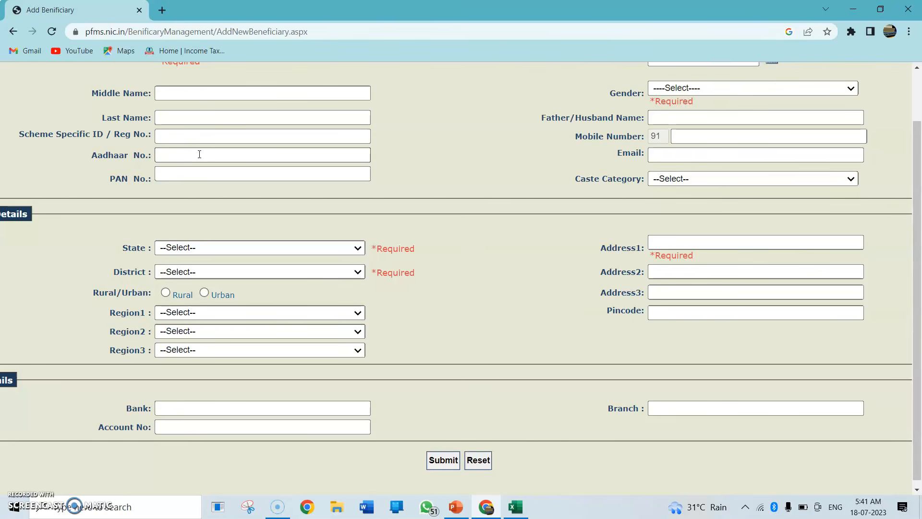
pyautogui.click(274, 403)
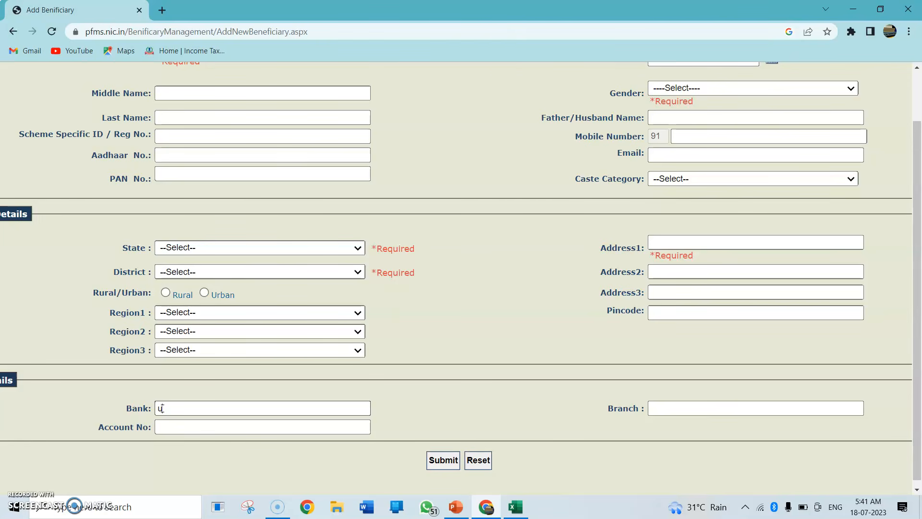
pyautogui.write('uttrakh')
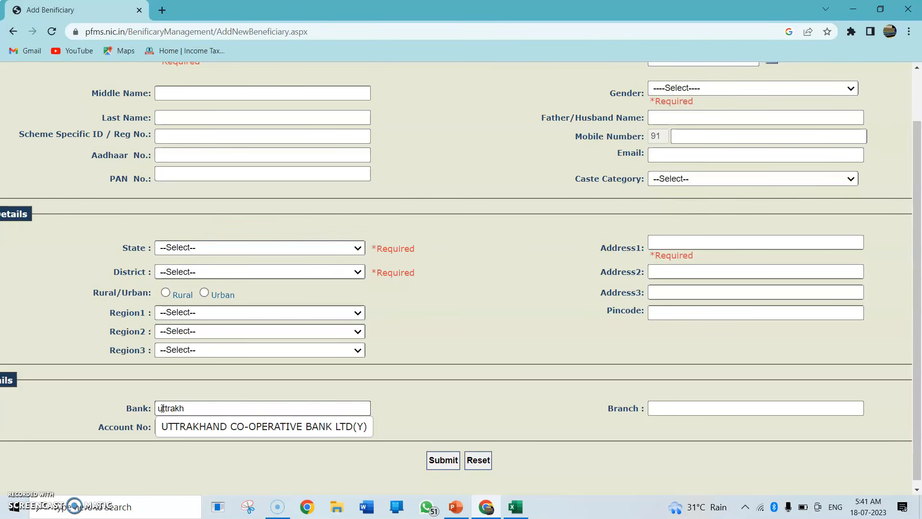
pyautogui.click(190, 406)
pyautogui.press('BackSpace')
pyautogui.press('BackSpace')
pyautogui.press('BackSpace')
pyautogui.press('BackSpace')
pyautogui.press('BackSpace')
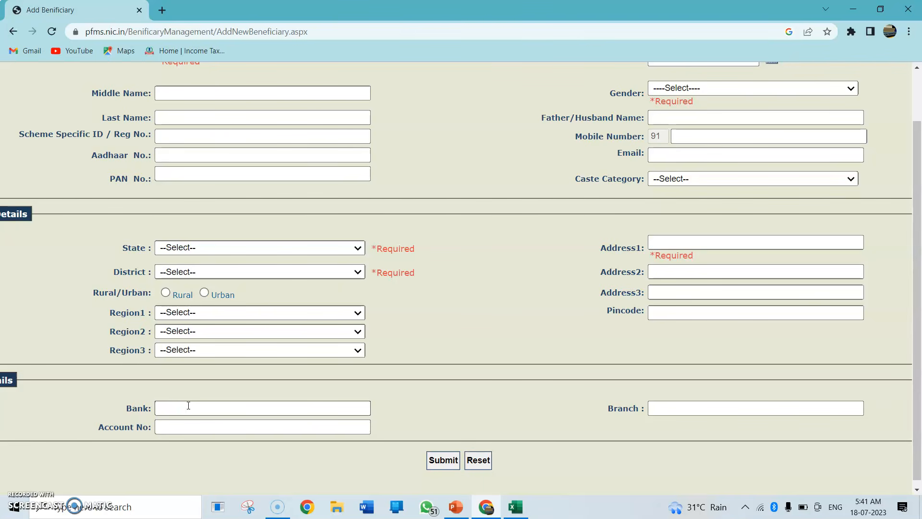
# Complete the beneficiary's required details, with state UTTARAKHAND, district PAURI GARHWAL, gender FEMALE and the address, and submit the form
pyautogui.click(188, 246)
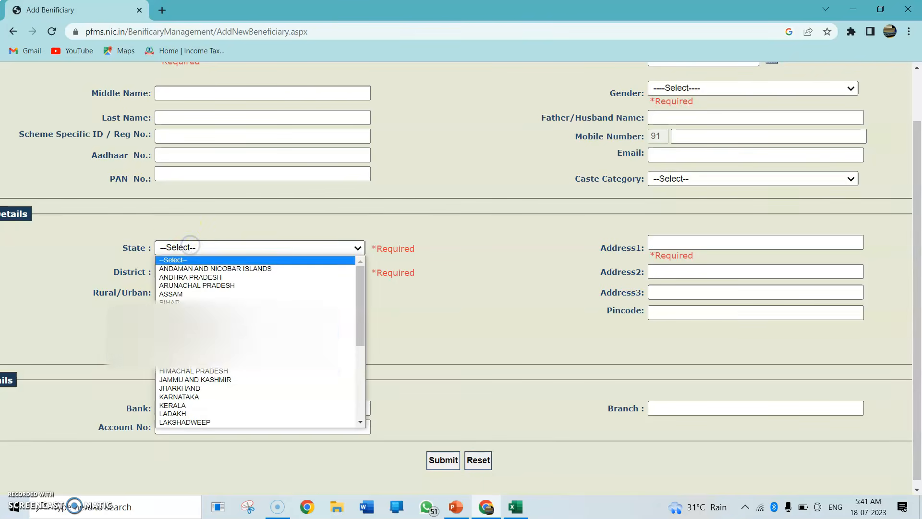
pyautogui.scroll(-3, 197, 331)
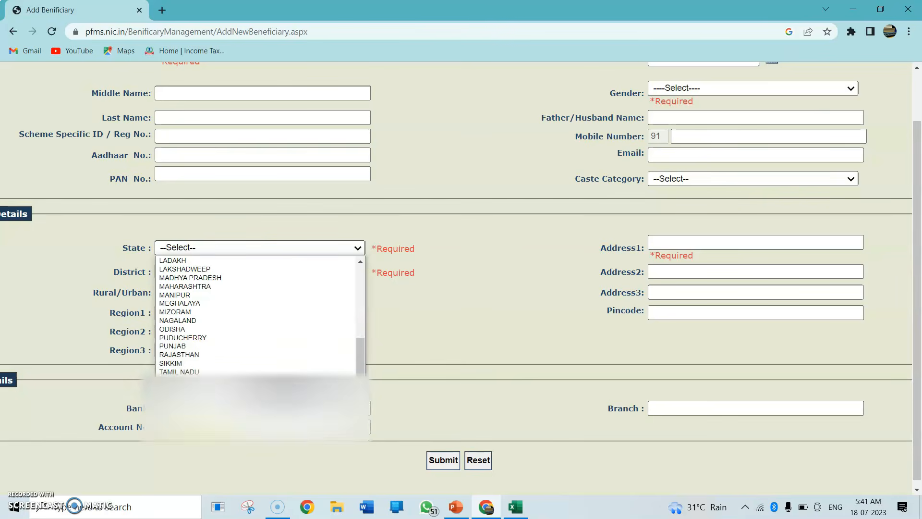
pyautogui.click(184, 414)
pyautogui.click(679, 231)
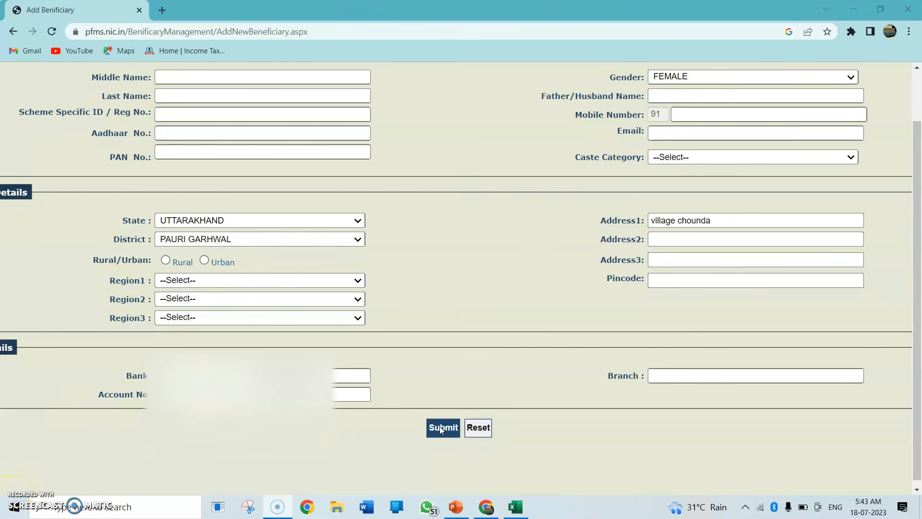
pyautogui.click(440, 429)
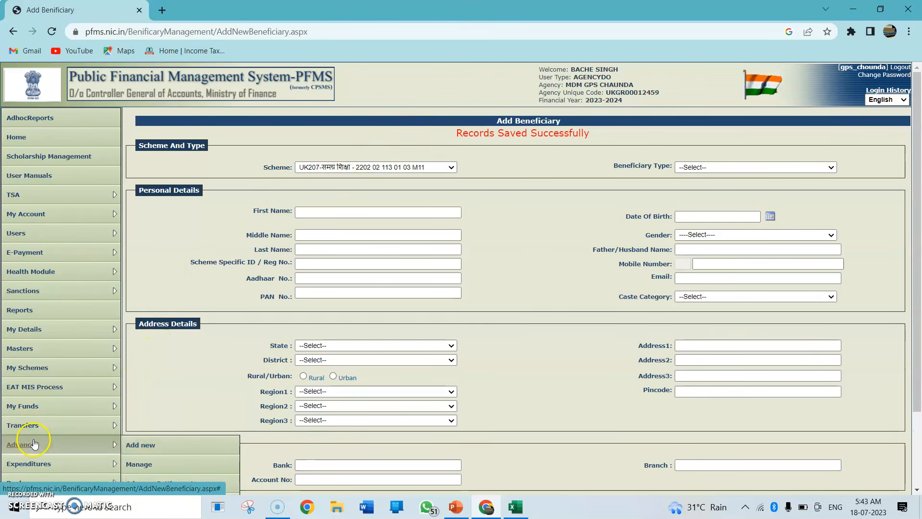
# Open the page of beneficiaries pending for approval from the beneficiary management masters
pyautogui.moveTo(30, 345)
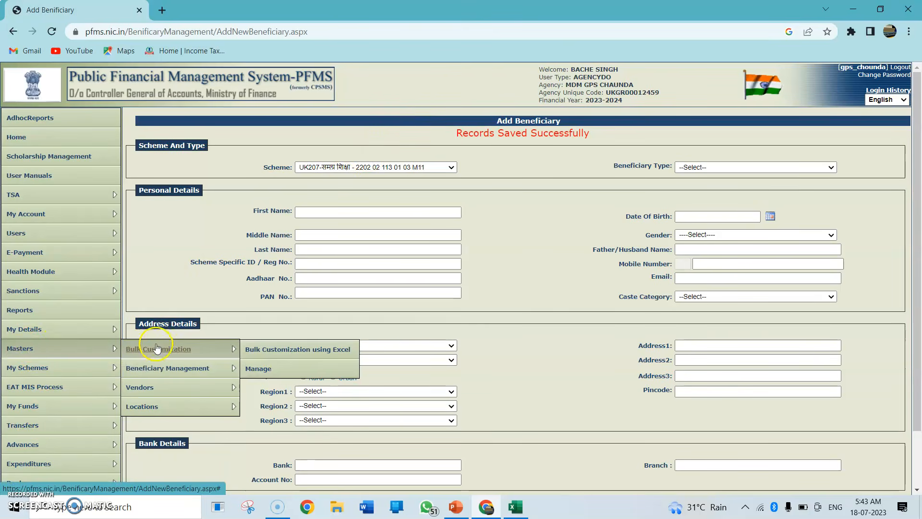
pyautogui.moveTo(166, 368)
pyautogui.click(280, 406)
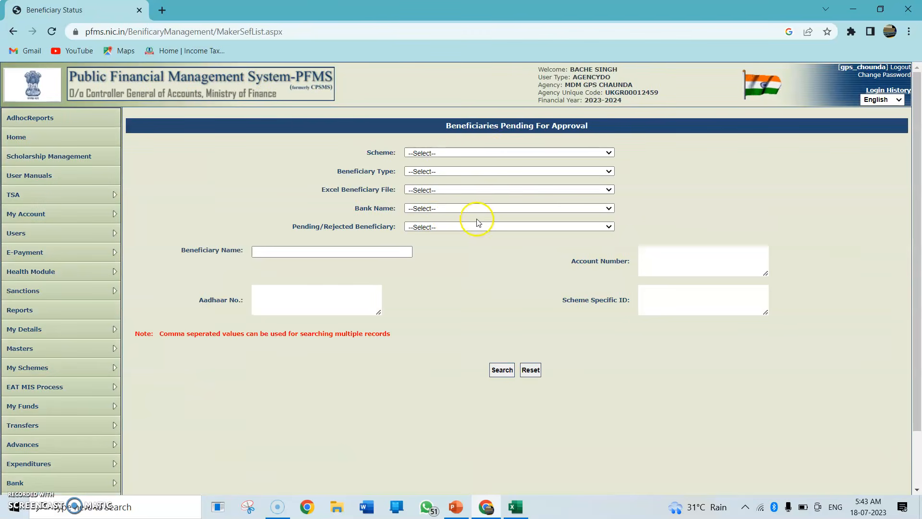
pyautogui.click(490, 152)
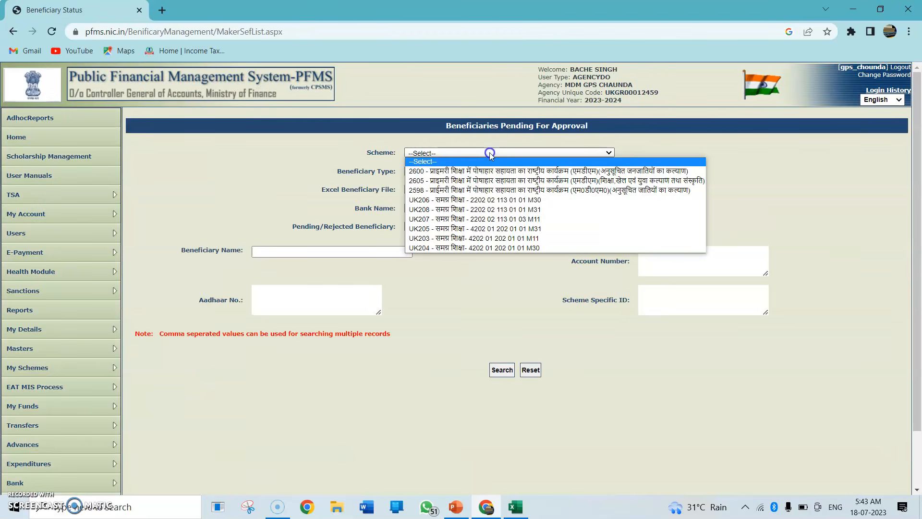
pyautogui.click(278, 180)
pyautogui.scroll(4, 288, 180)
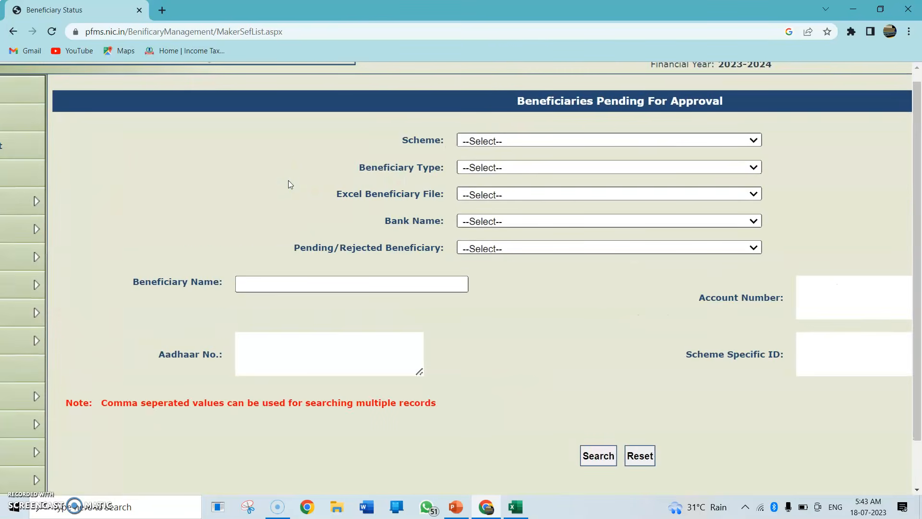
pyautogui.click(541, 141)
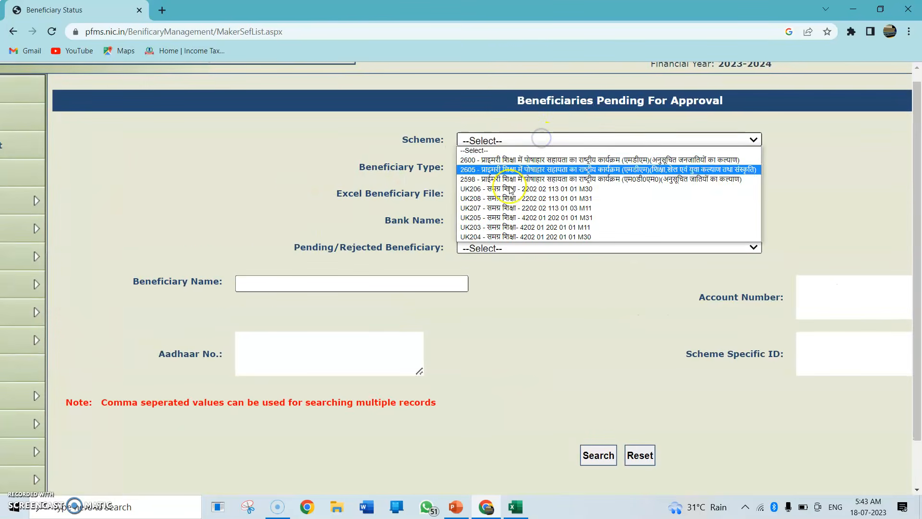
pyautogui.click(484, 208)
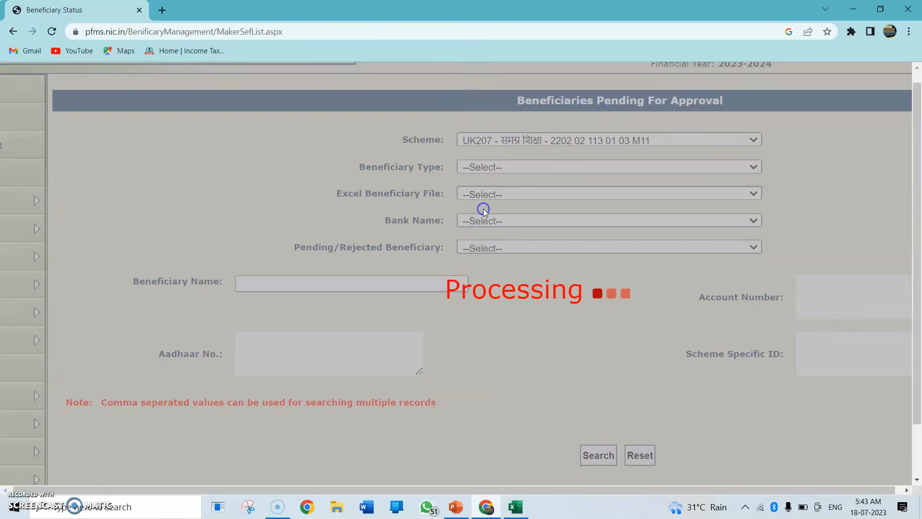
pyautogui.click(469, 166)
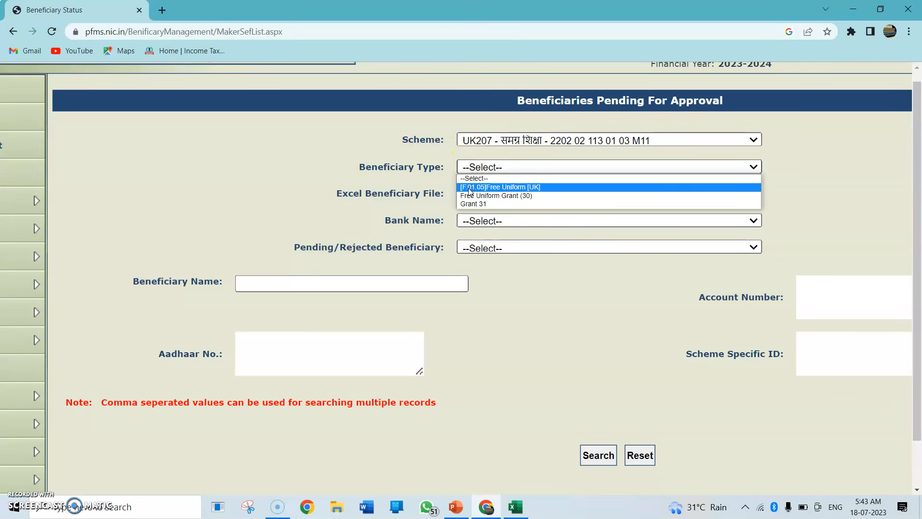
pyautogui.click(471, 185)
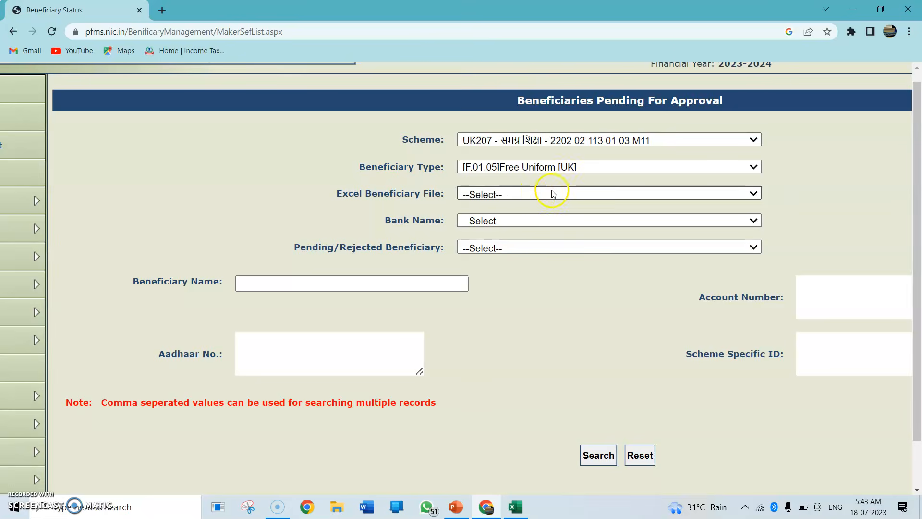
# Set the pending/rejected filter to Pending Beneficiary and search for the Free Uniform beneficiaries of scheme UK207
pyautogui.scroll(-2, 552, 216)
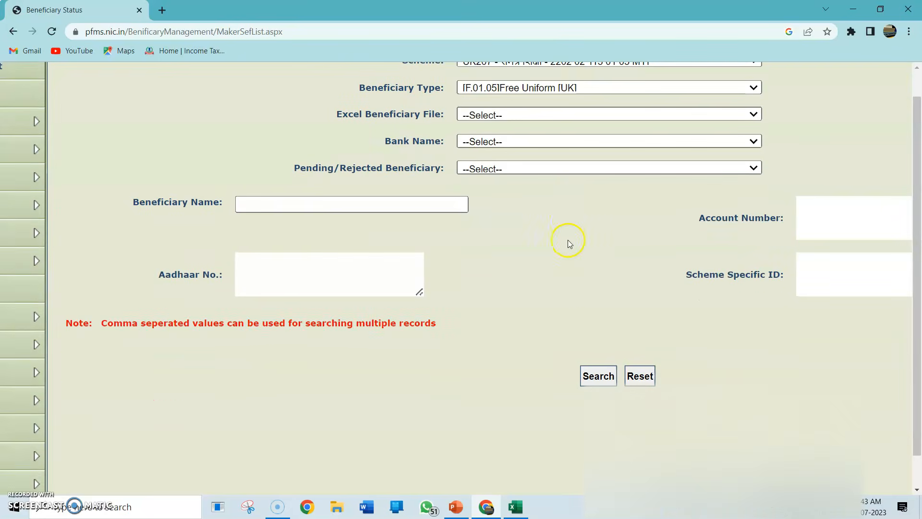
pyautogui.click(596, 375)
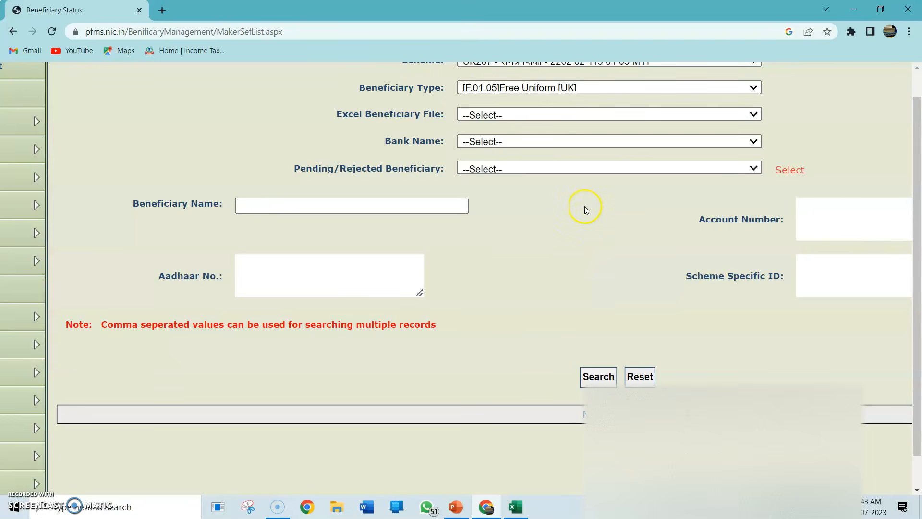
pyautogui.click(514, 169)
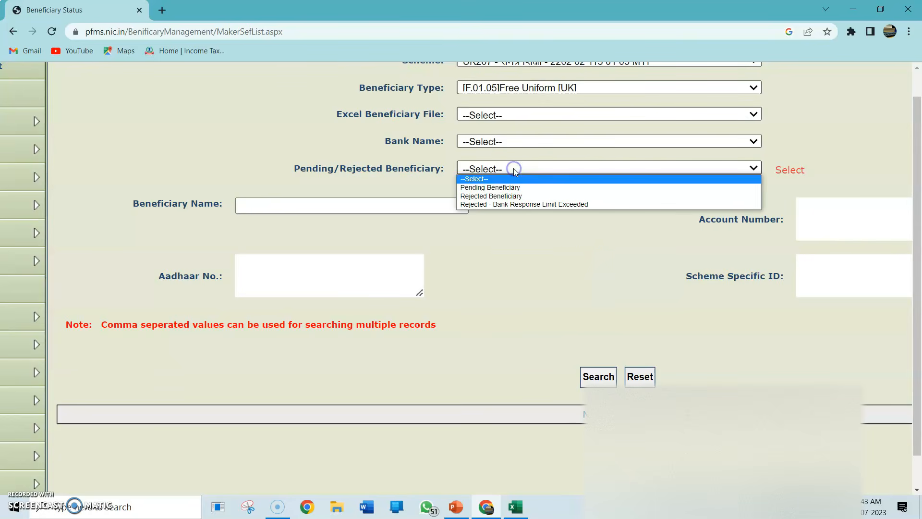
pyautogui.click(494, 188)
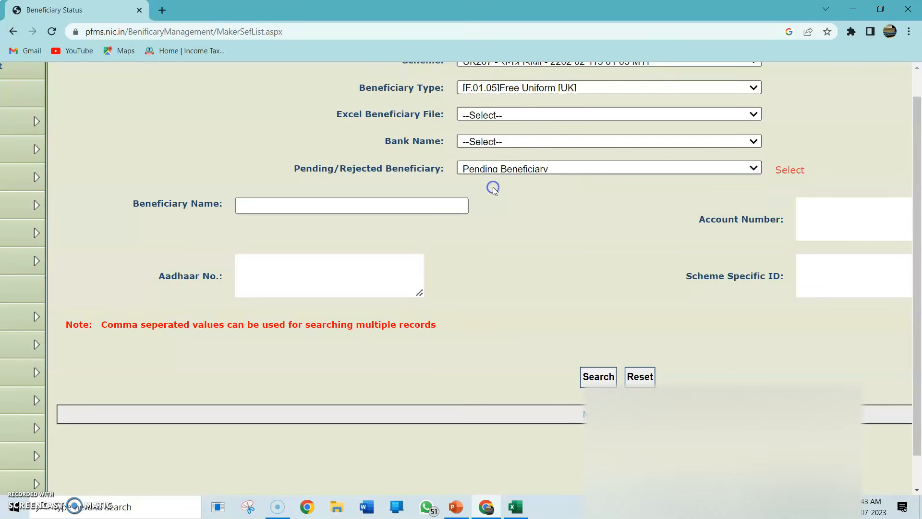
pyautogui.scroll(-1, 564, 227)
pyautogui.click(597, 336)
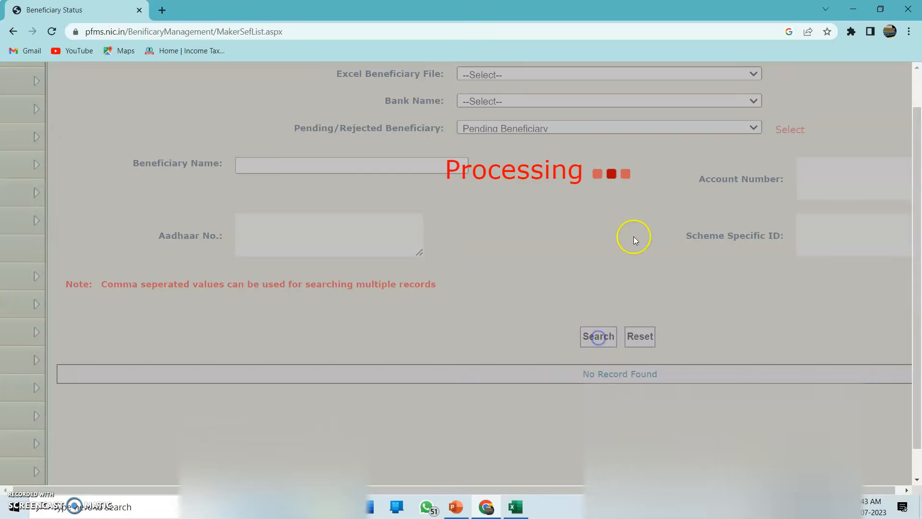
# Examine the listed pending beneficiaries, including their Aadhaar and bank columns, available actions and approval status
pyautogui.scroll(-1, 634, 232)
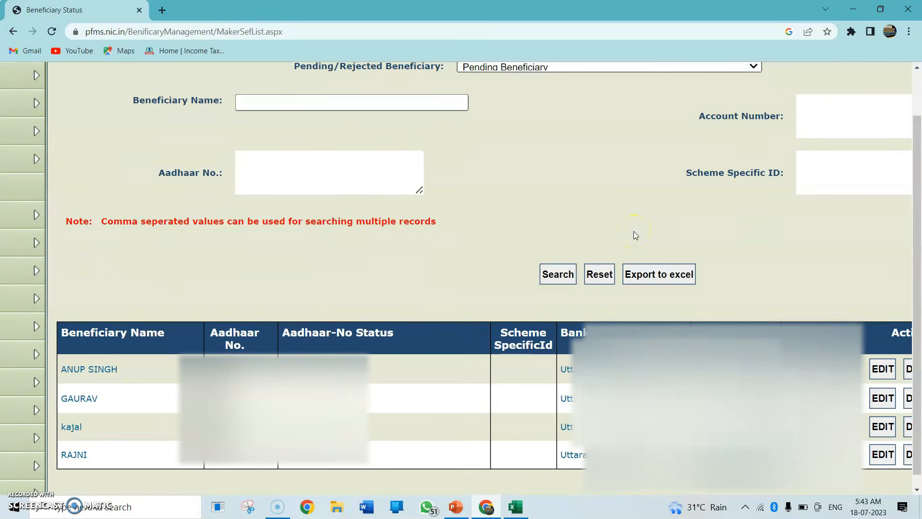
pyautogui.hscroll(3, 633, 231)
pyautogui.hscroll(-5, 633, 232)
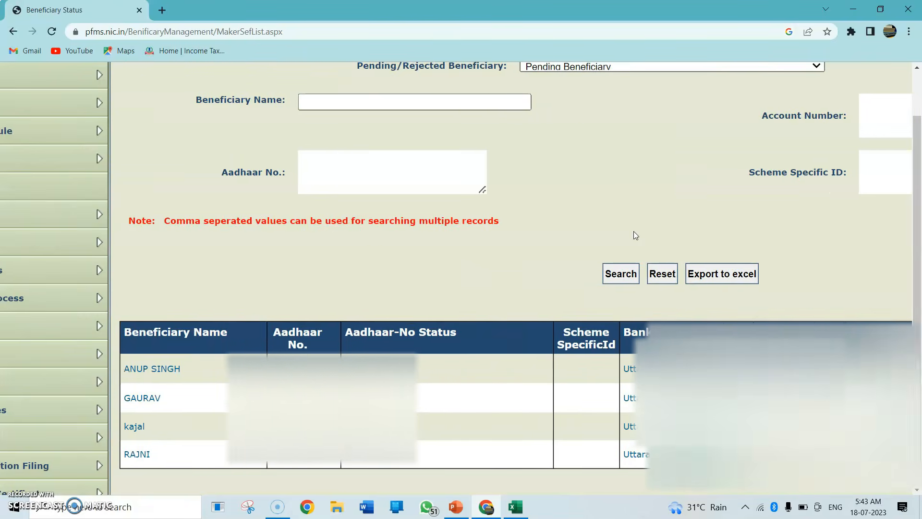
pyautogui.scroll(-1, 633, 231)
pyautogui.hscroll(3, 633, 231)
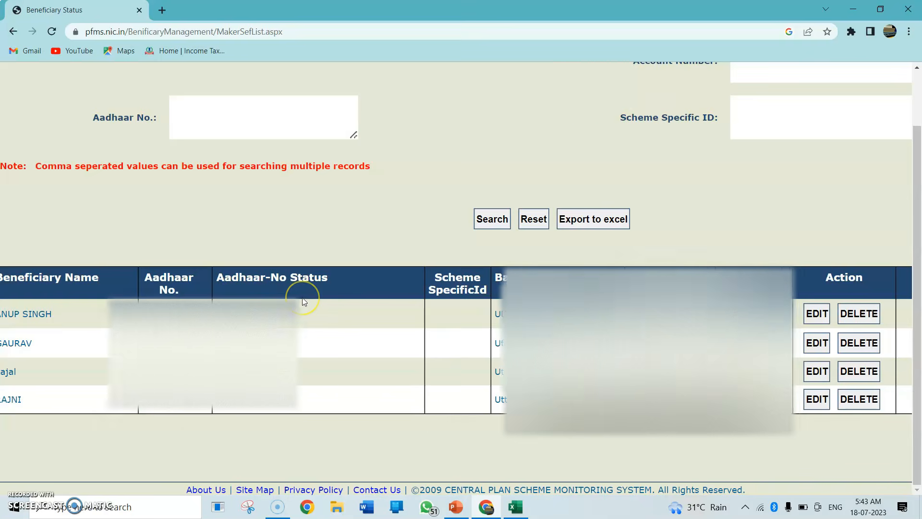
pyautogui.hscroll(5, 300, 300)
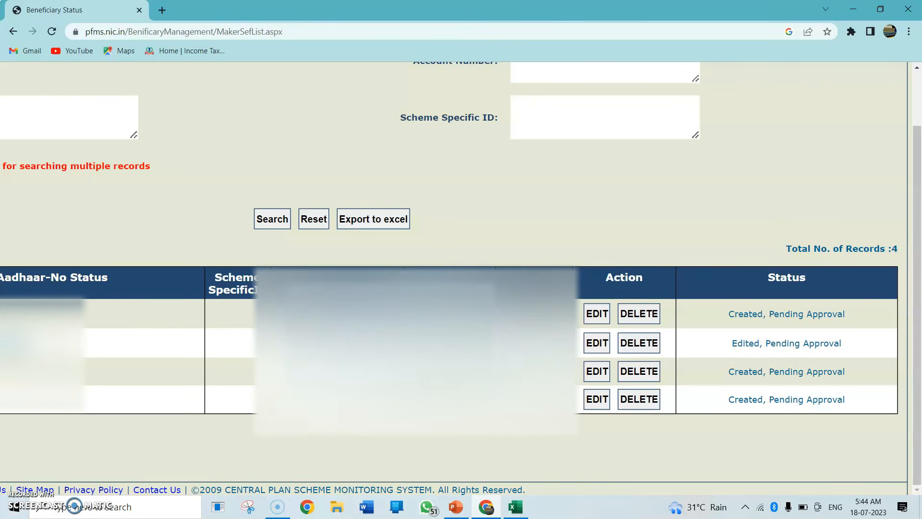
pyautogui.scroll(6, 552, 341)
pyautogui.hscroll(-2, 552, 340)
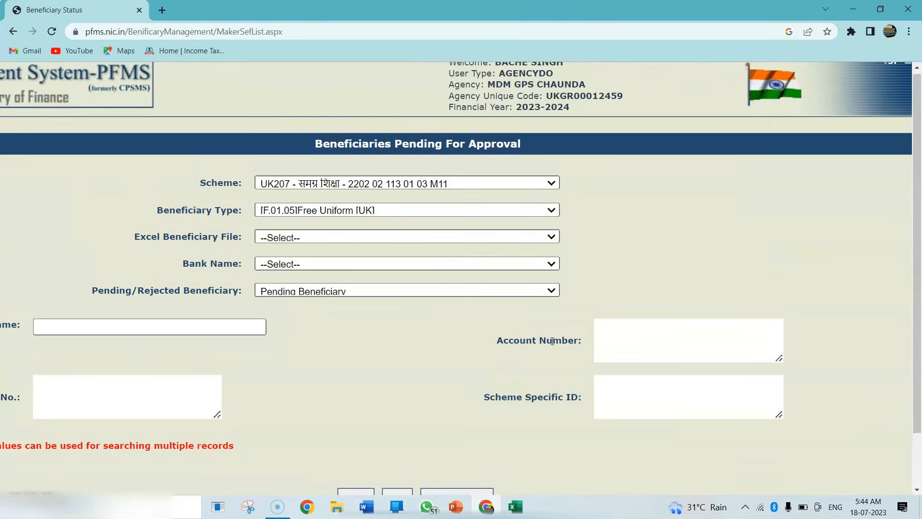
pyautogui.scroll(-2, 552, 341)
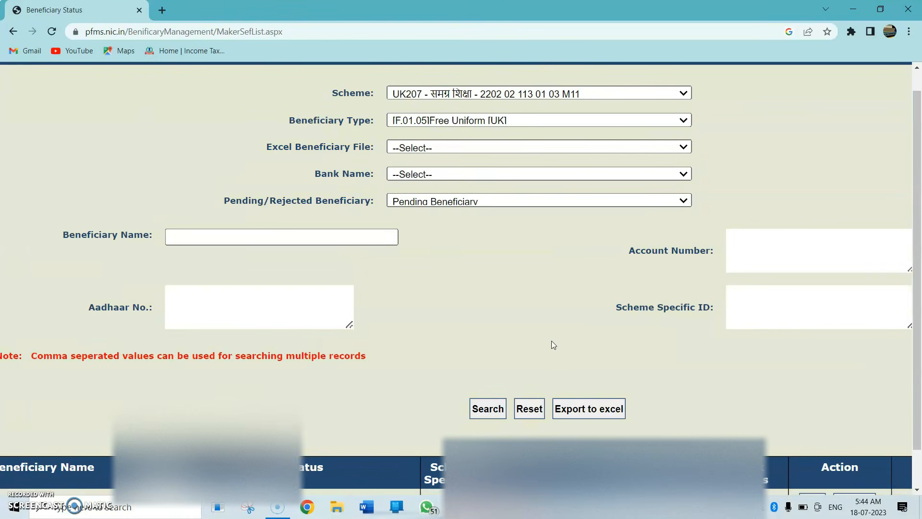
pyautogui.hscroll(-5, 552, 341)
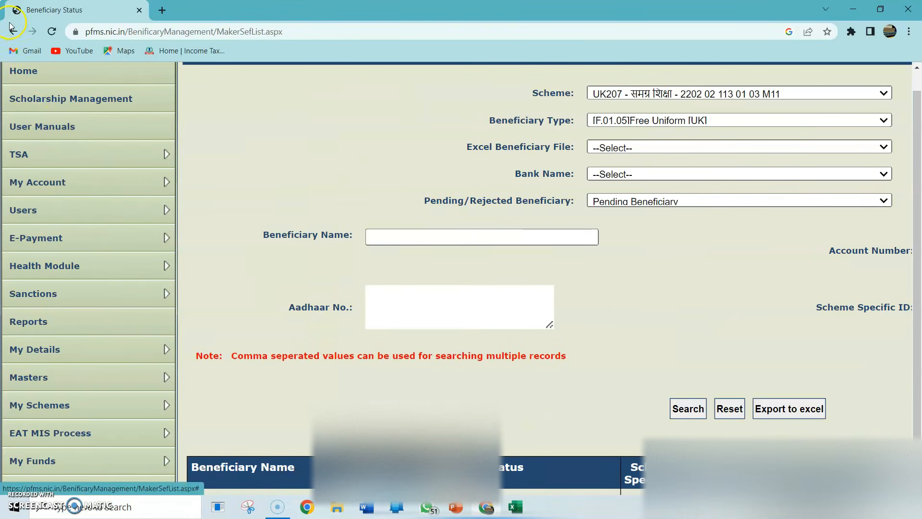
# Open the Approve Beneficiary page from the beneficiary management masters in the approver's login
pyautogui.moveTo(43, 358)
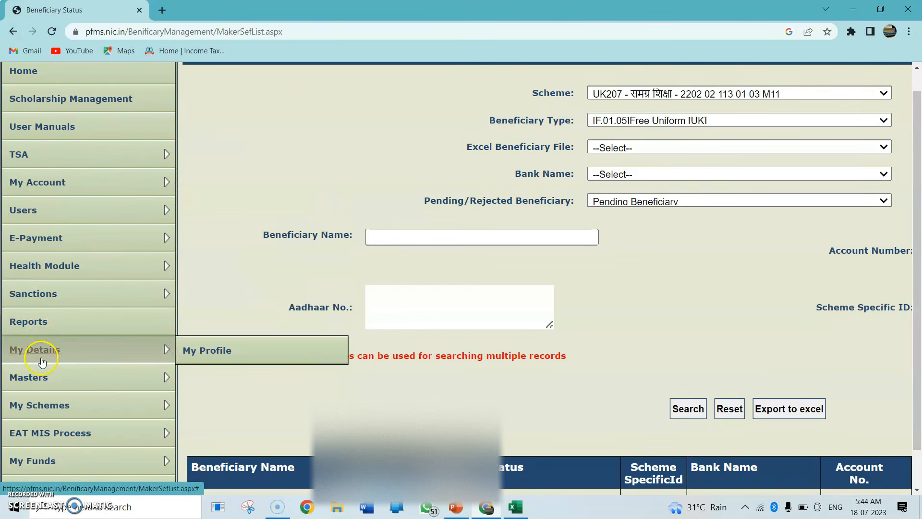
pyautogui.moveTo(40, 375)
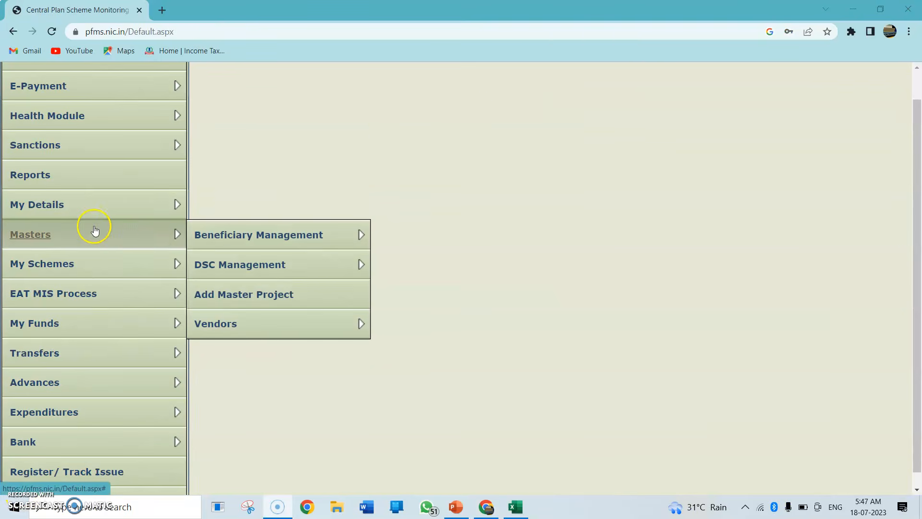
pyautogui.moveTo(219, 235)
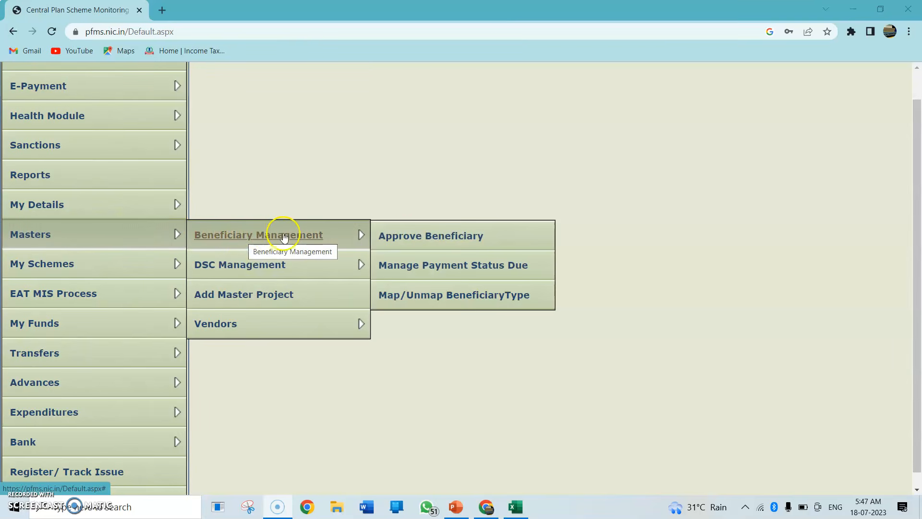
pyautogui.click(407, 235)
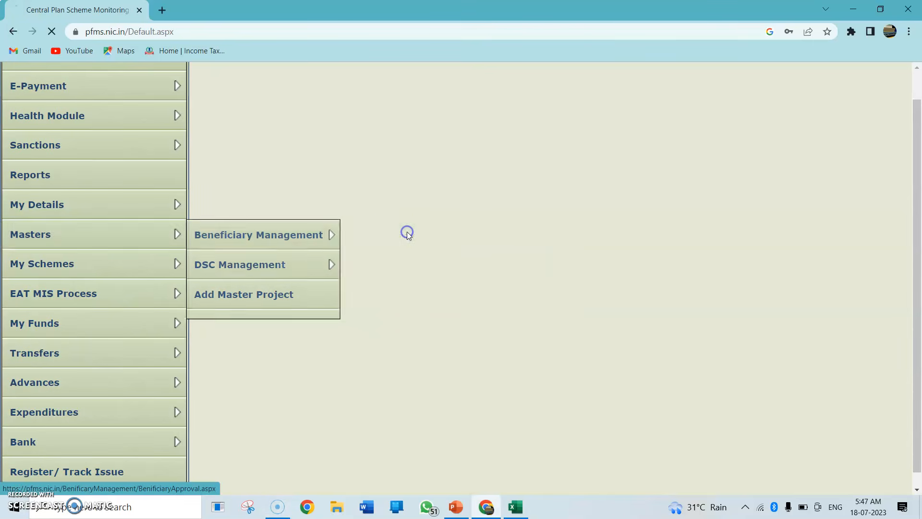
pyautogui.click(431, 217)
pyautogui.scroll(-2, 432, 217)
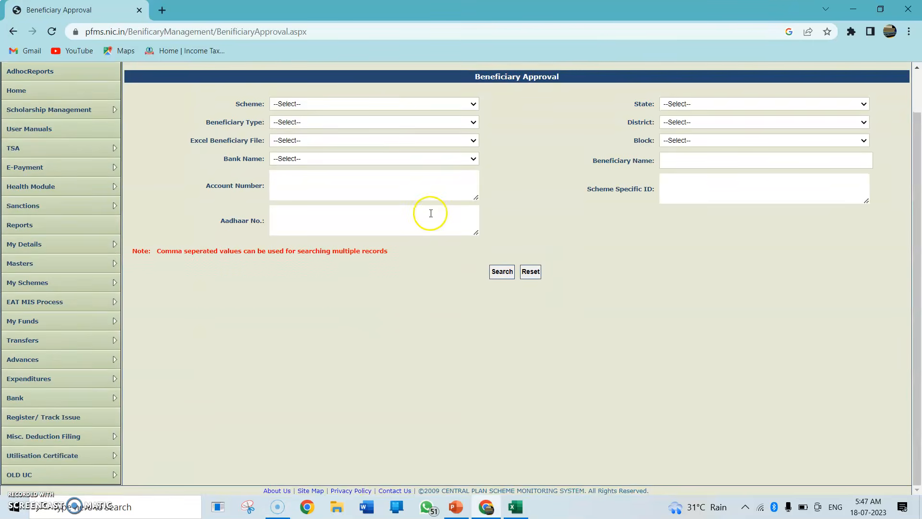
pyautogui.click(434, 105)
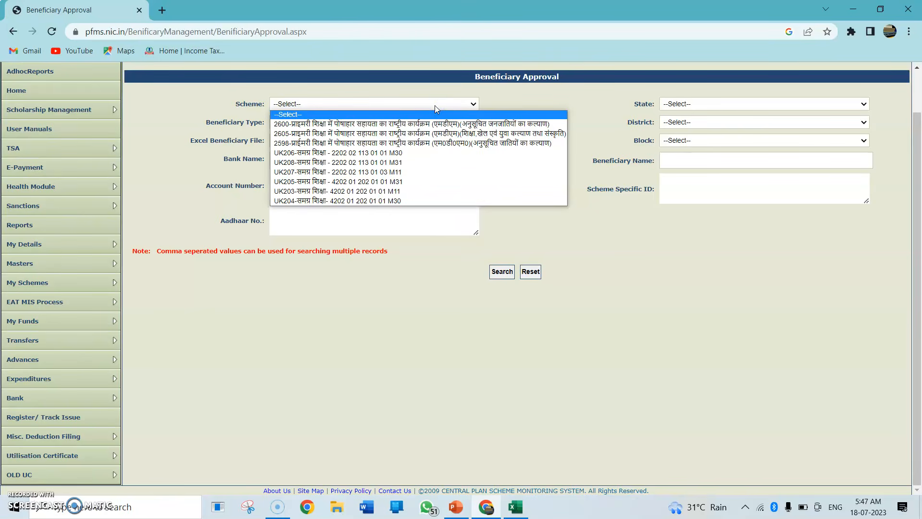
pyautogui.click(352, 172)
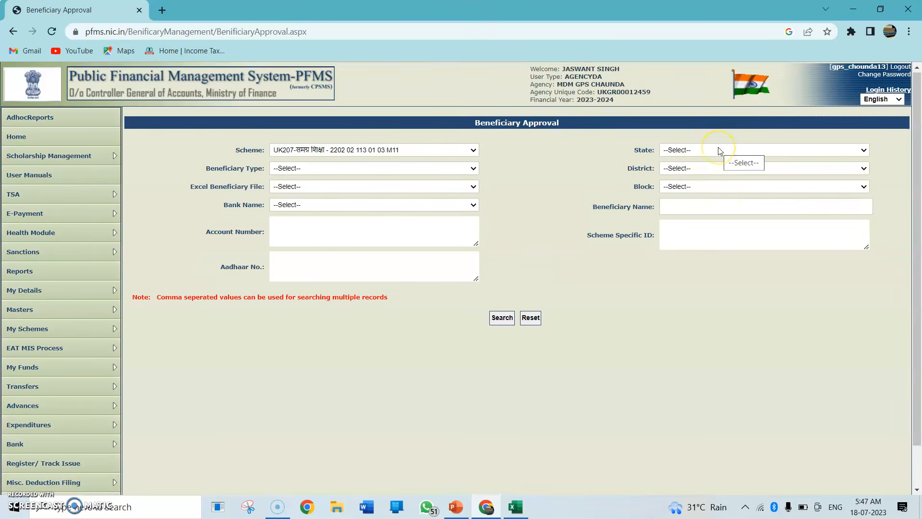
pyautogui.scroll(-2, 718, 149)
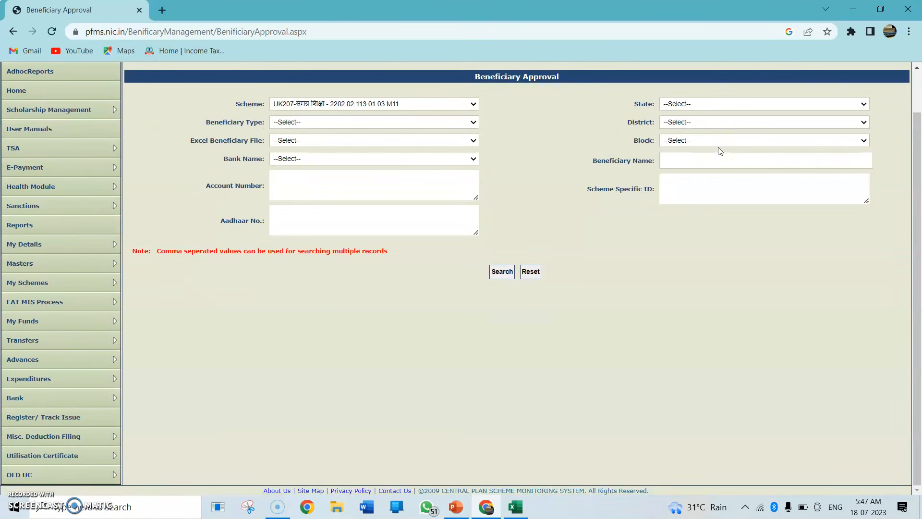
pyautogui.click(761, 102)
pyautogui.scroll(-6, 724, 236)
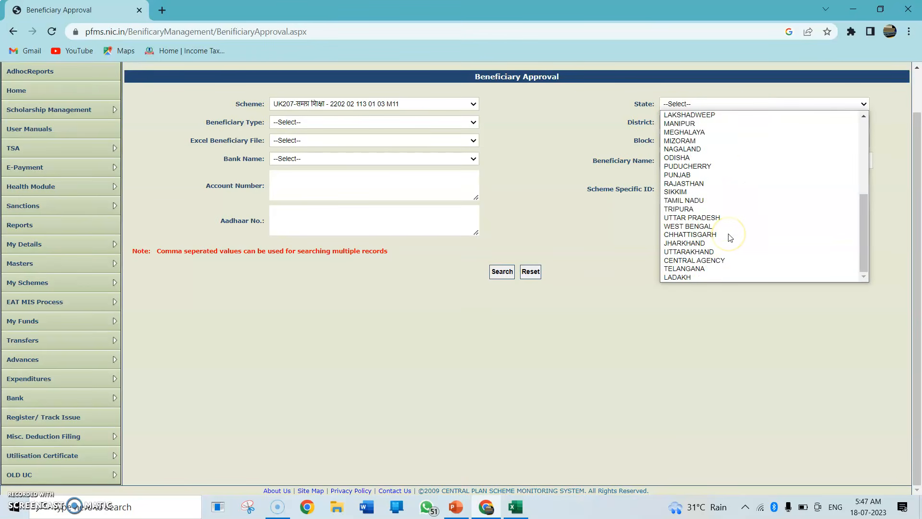
pyautogui.click(709, 252)
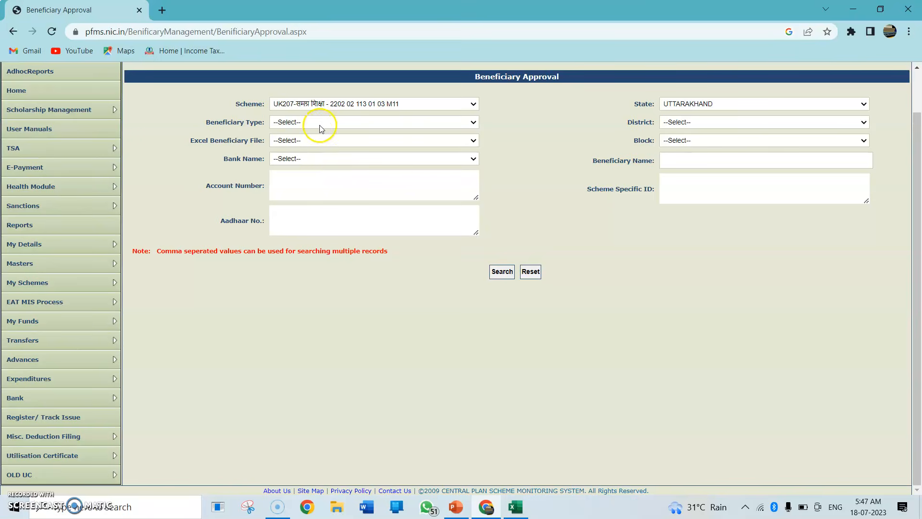
# Set the beneficiary type of the approval search to [F.01.05]Free Uniform [UK]
pyautogui.click(325, 124)
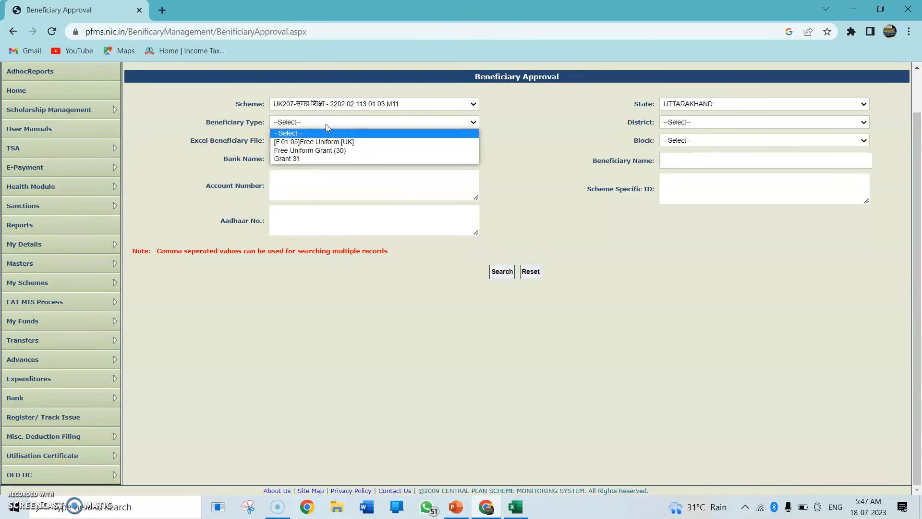
pyautogui.scroll(5, 326, 125)
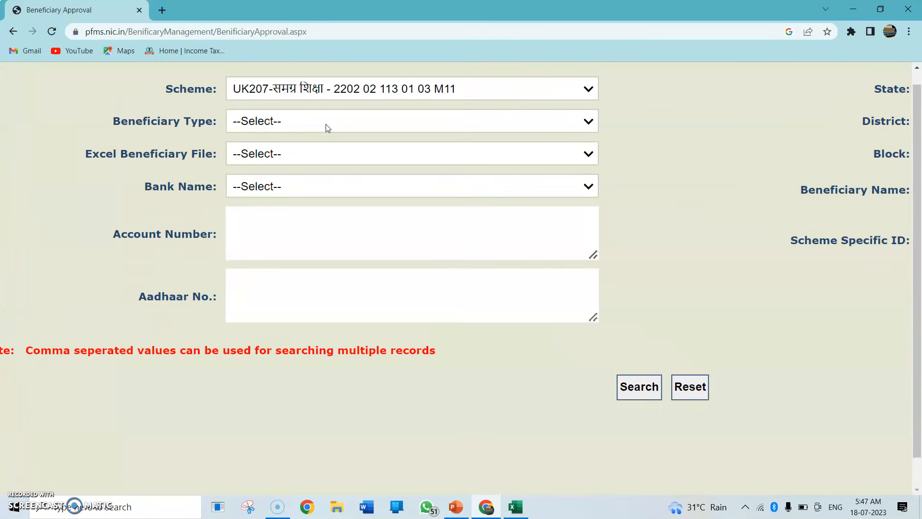
pyautogui.click(326, 125)
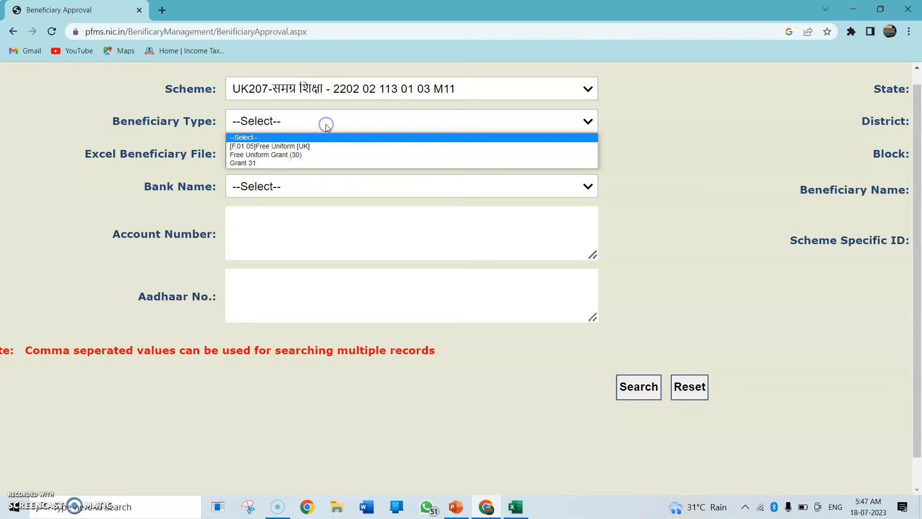
pyautogui.click(280, 147)
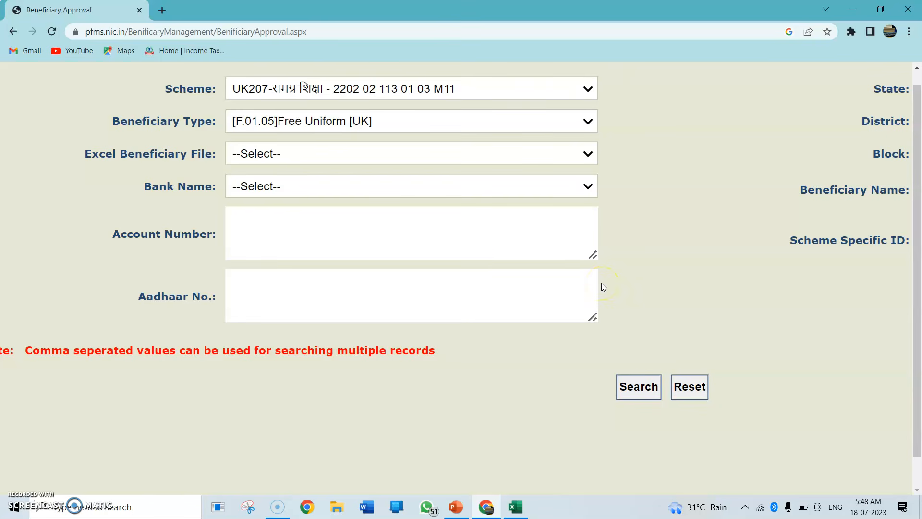
# Set the district to PAURI GARHWAL and search for the beneficiaries awaiting approval
pyautogui.hscroll(3, 601, 283)
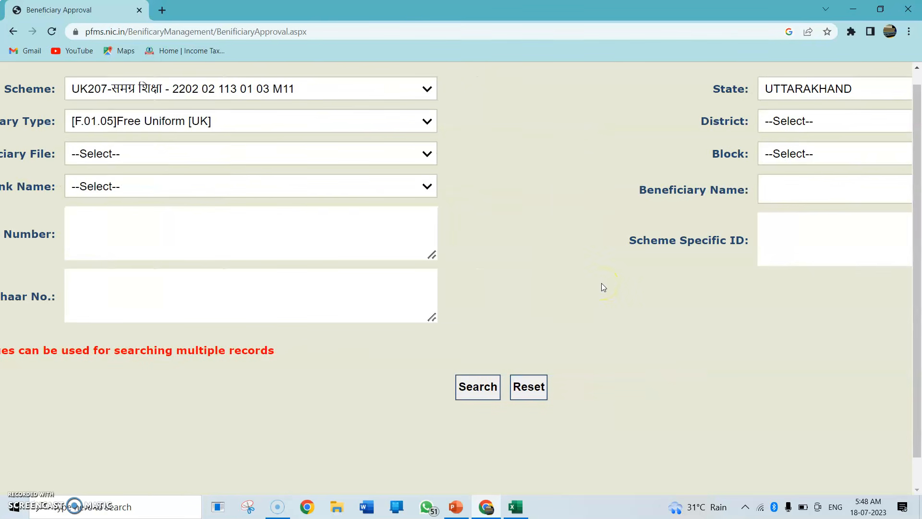
pyautogui.click(774, 121)
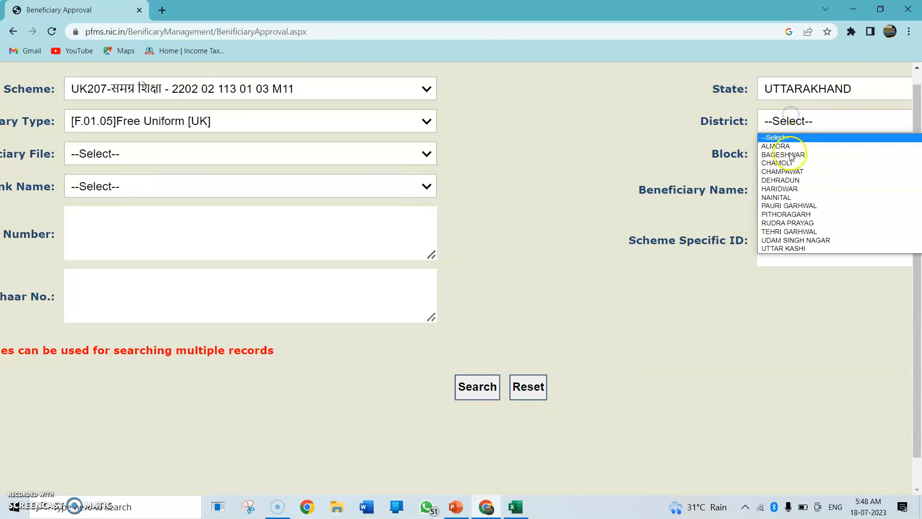
pyautogui.click(786, 206)
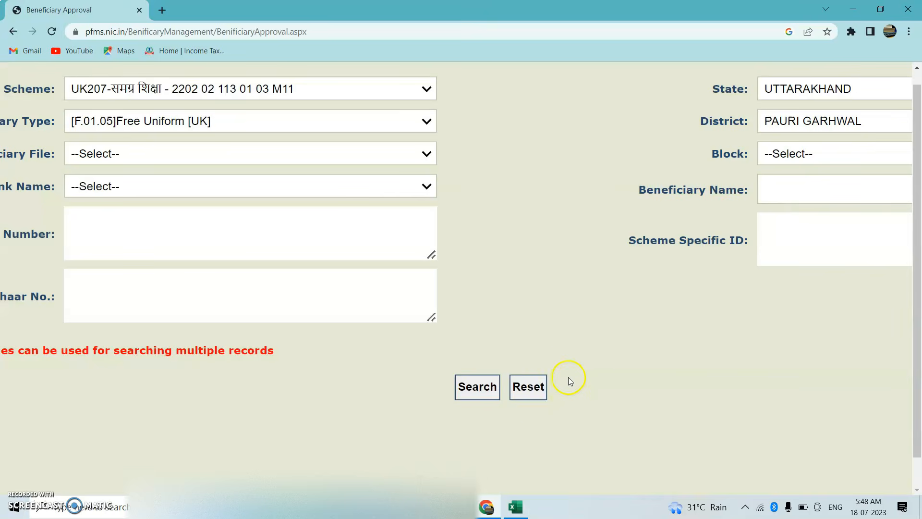
pyautogui.click(482, 387)
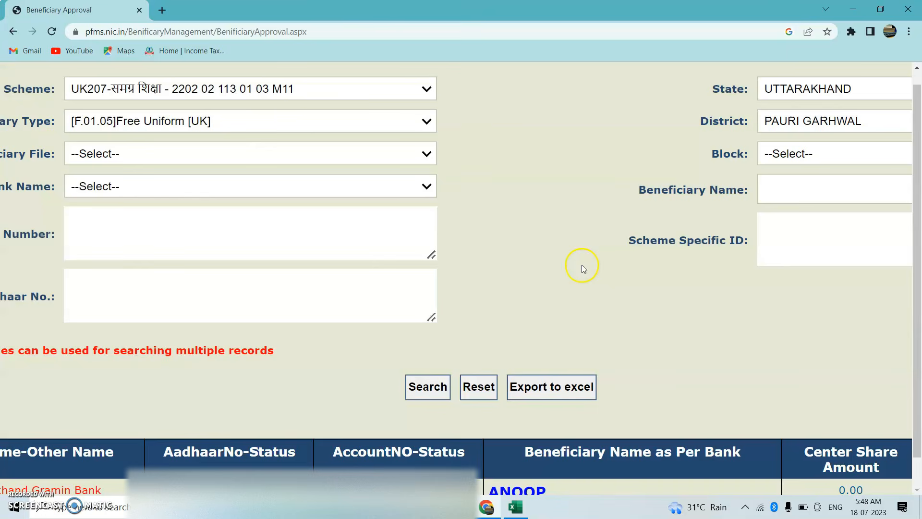
# Select the first beneficiary in the results and confirm that the registered and bank-issued beneficiary names match
pyautogui.scroll(-3, 584, 265)
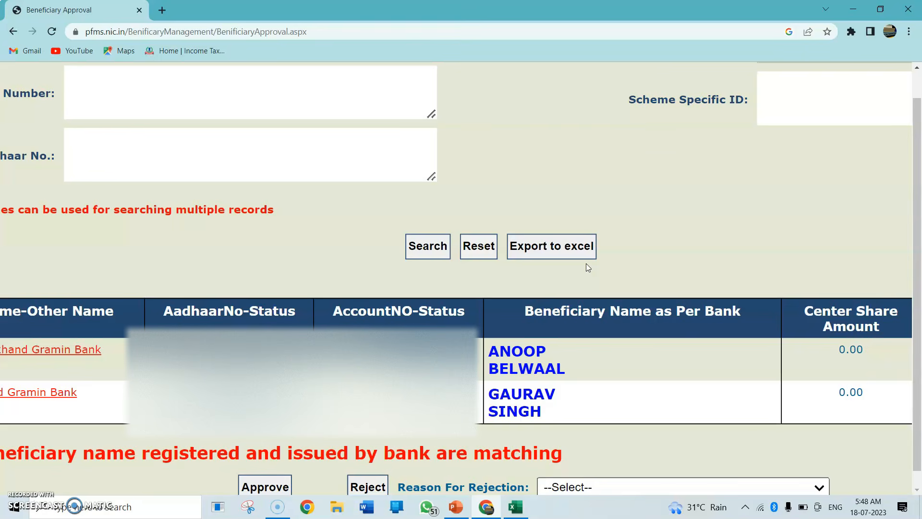
pyautogui.hscroll(-4, 587, 267)
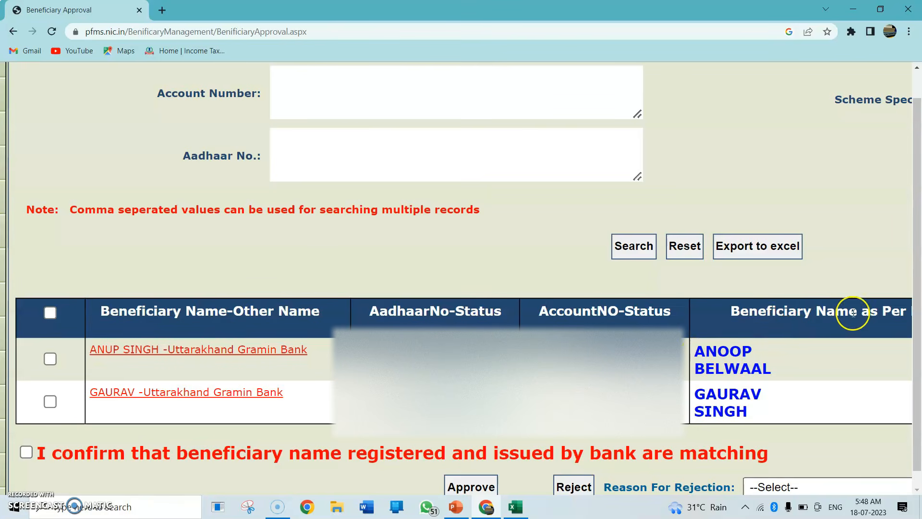
pyautogui.hscroll(5, 828, 334)
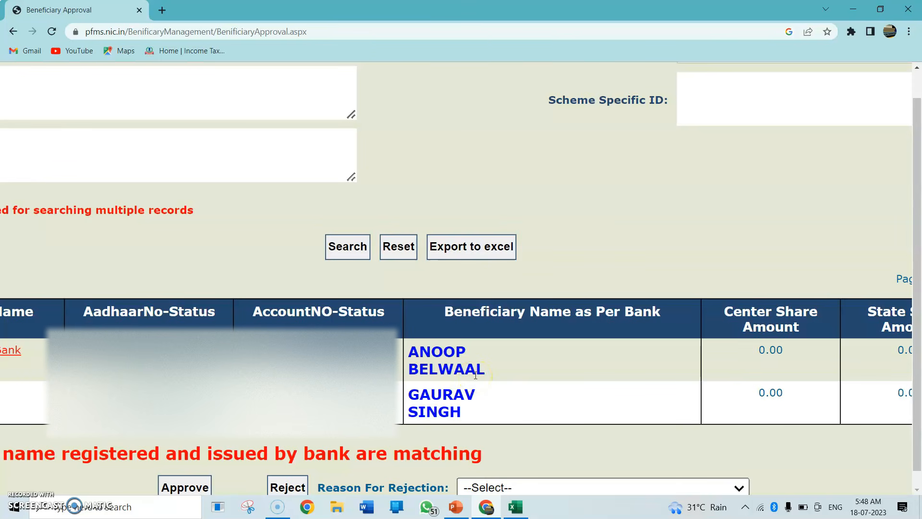
pyautogui.hscroll(-6, 475, 375)
pyautogui.moveTo(56, 392)
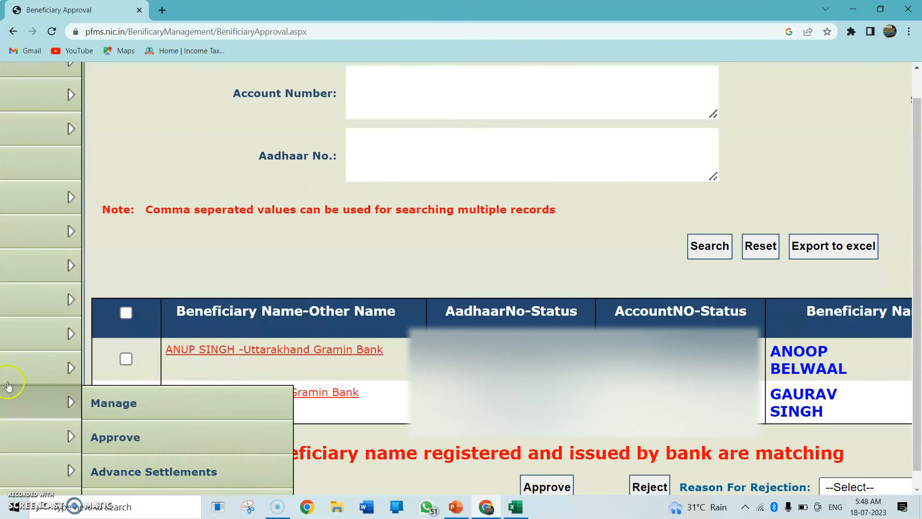
pyautogui.click(127, 361)
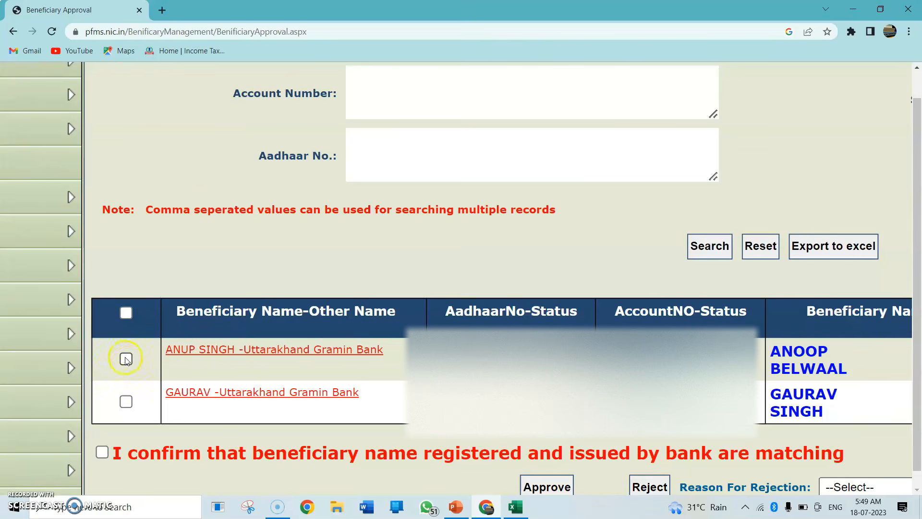
pyautogui.scroll(-1, 480, 336)
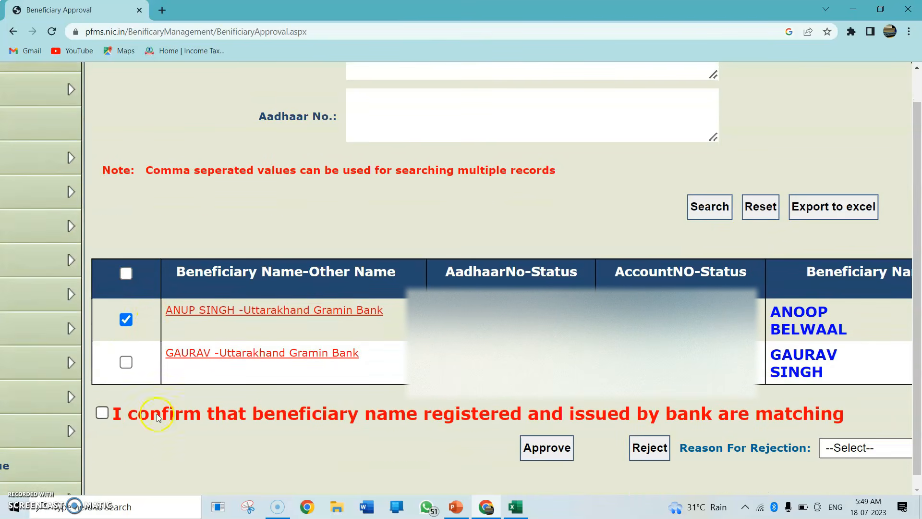
pyautogui.click(103, 414)
pyautogui.click(127, 274)
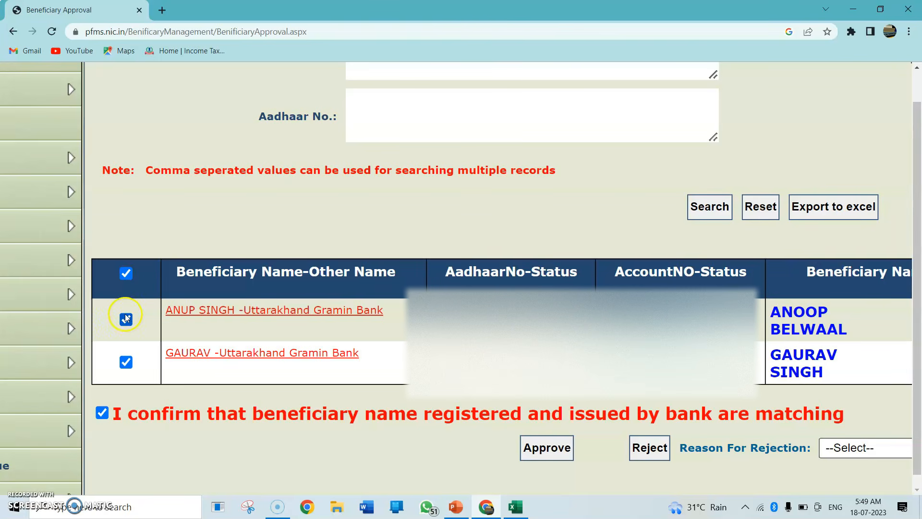
pyautogui.click(126, 275)
pyautogui.click(126, 320)
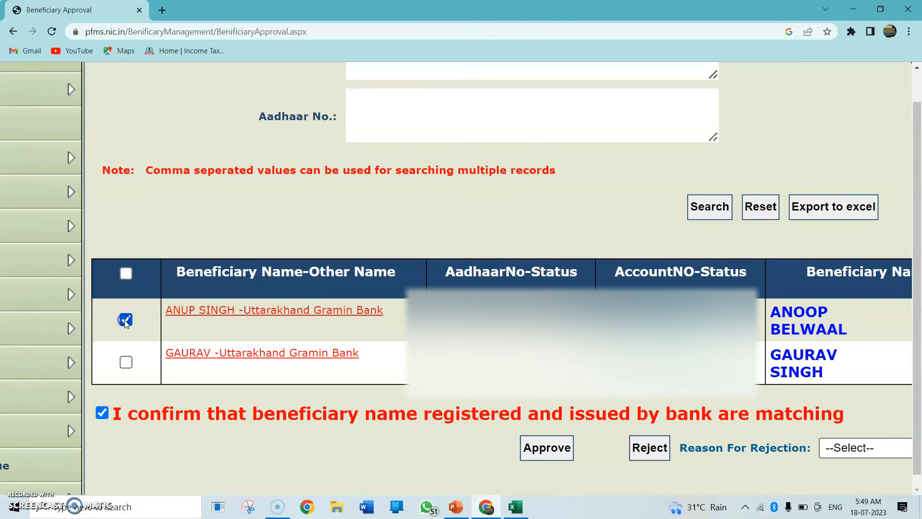
# View the available rejection reasons without choosing one and approve the selected beneficiary
pyautogui.click(551, 448)
pyautogui.hscroll(3, 567, 287)
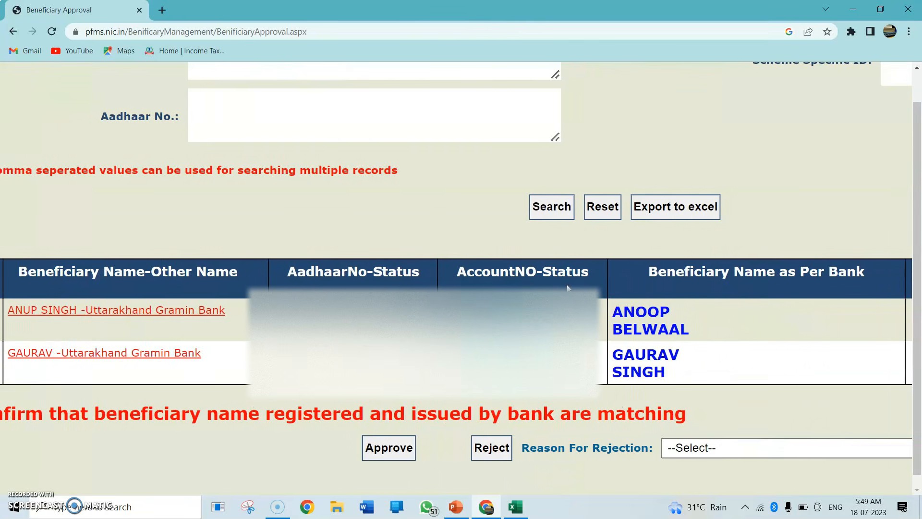
pyautogui.click(675, 447)
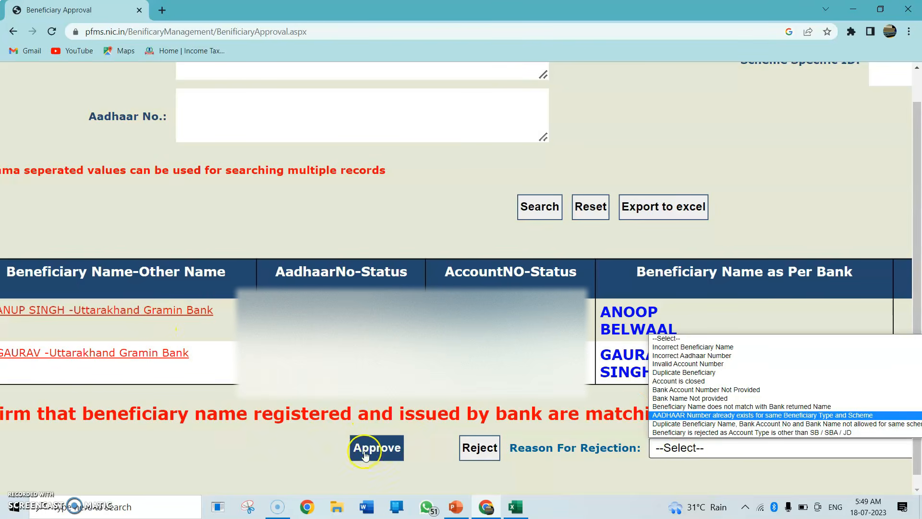
pyautogui.click(377, 447)
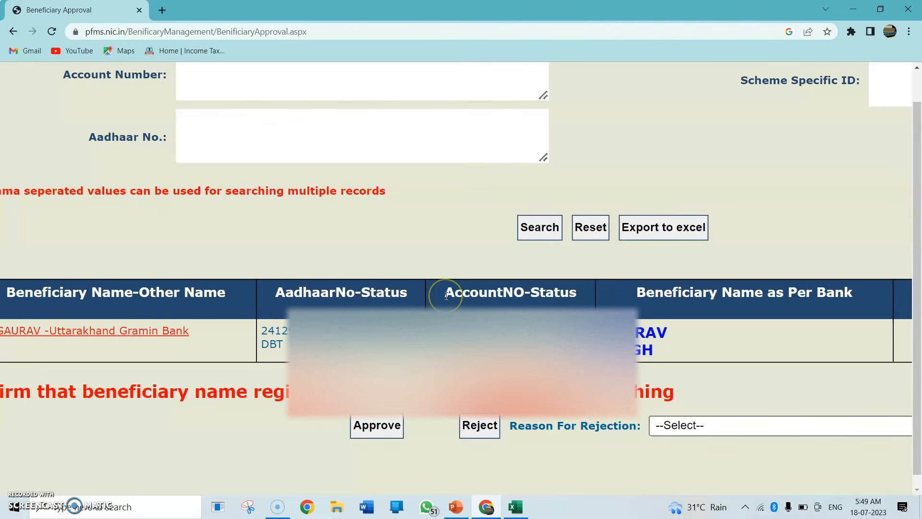
# Check the approval page for the outcome and the remaining beneficiaries, and log out of the approver's account
pyautogui.hscroll(-4, 446, 296)
pyautogui.scroll(3, 446, 295)
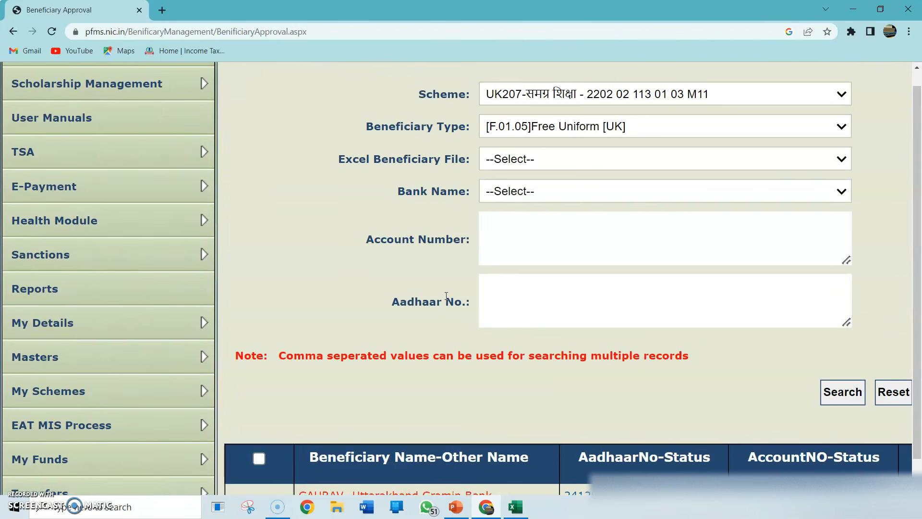
pyautogui.scroll(3, 447, 295)
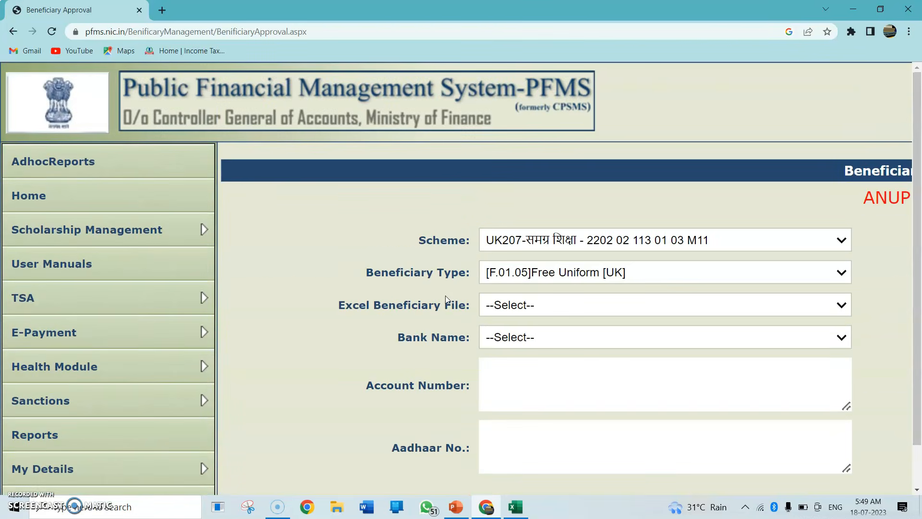
pyautogui.hscroll(4, 446, 296)
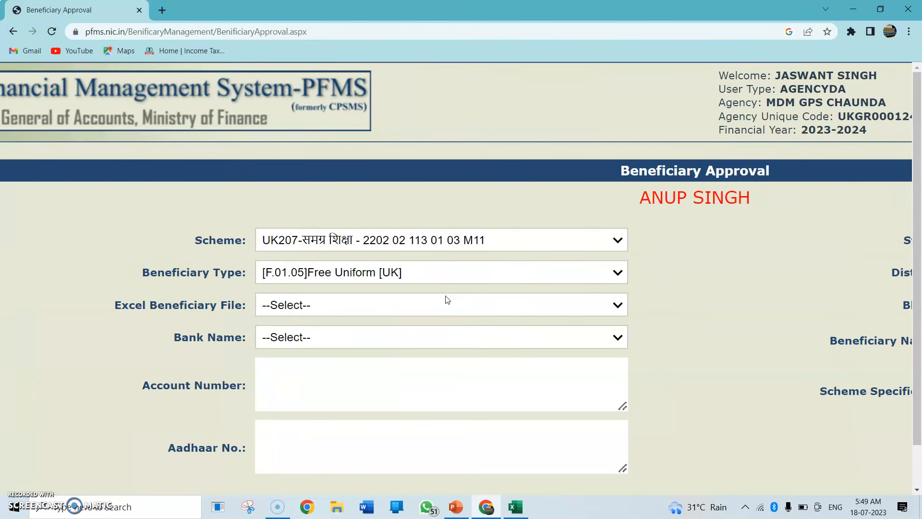
pyautogui.hscroll(4, 445, 296)
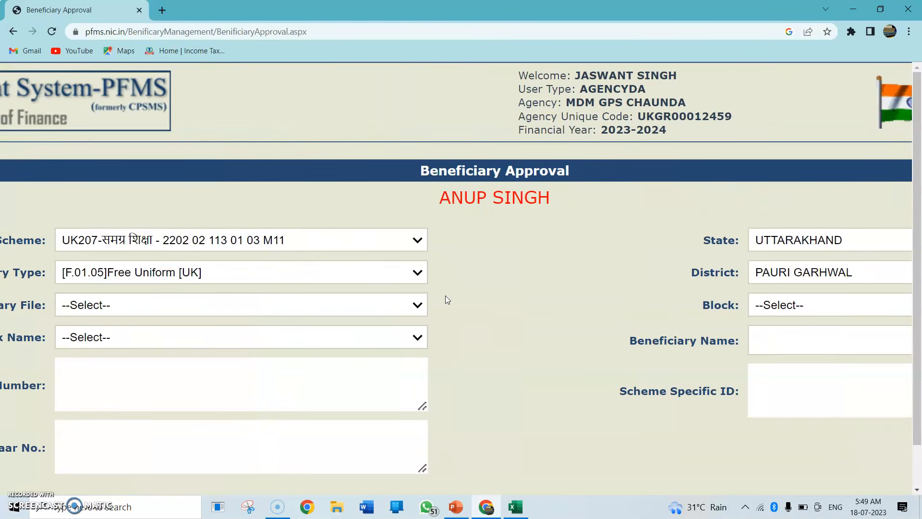
pyautogui.scroll(-9, 445, 296)
pyautogui.hscroll(4, 444, 295)
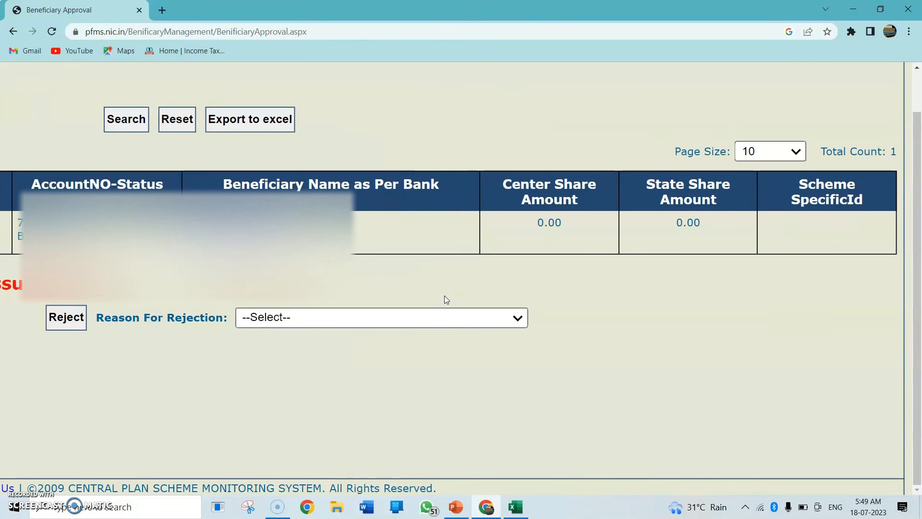
pyautogui.scroll(10, 445, 296)
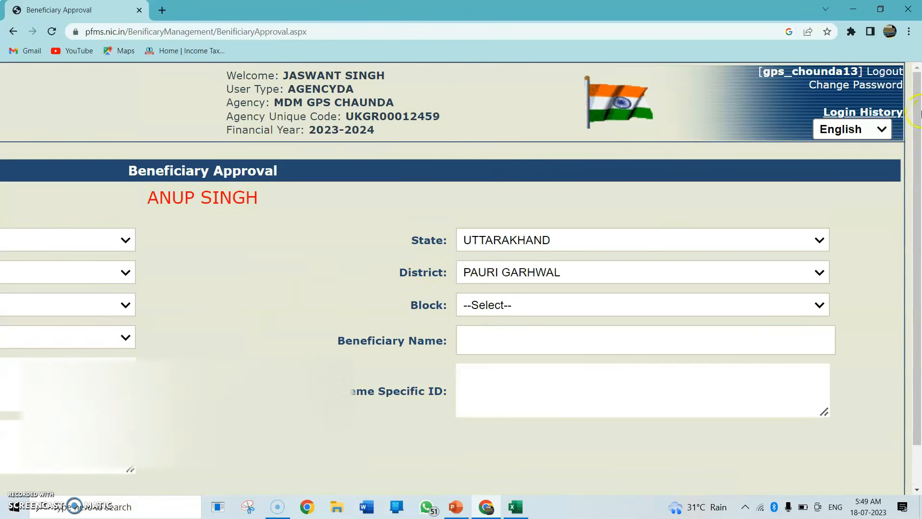
pyautogui.click(886, 71)
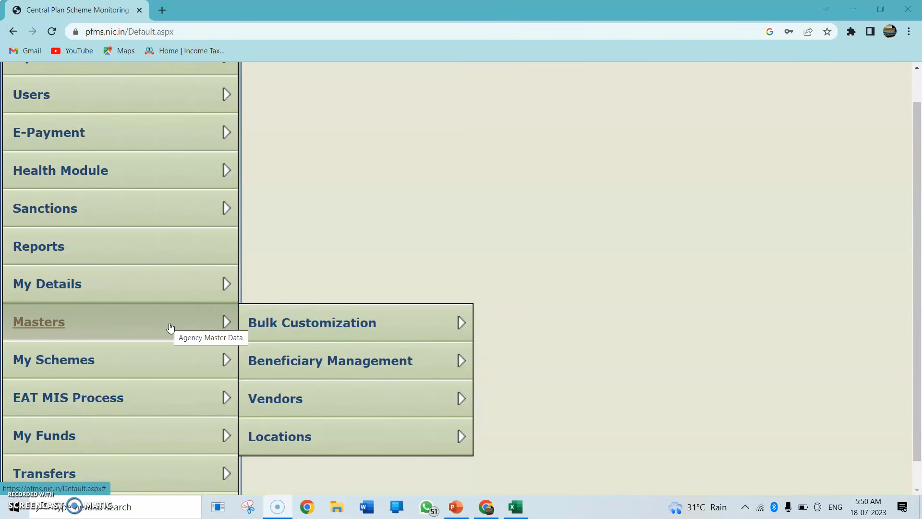
# Open the Edit Beneficiary page from the beneficiary management masters in the maker's login
pyautogui.moveTo(298, 360)
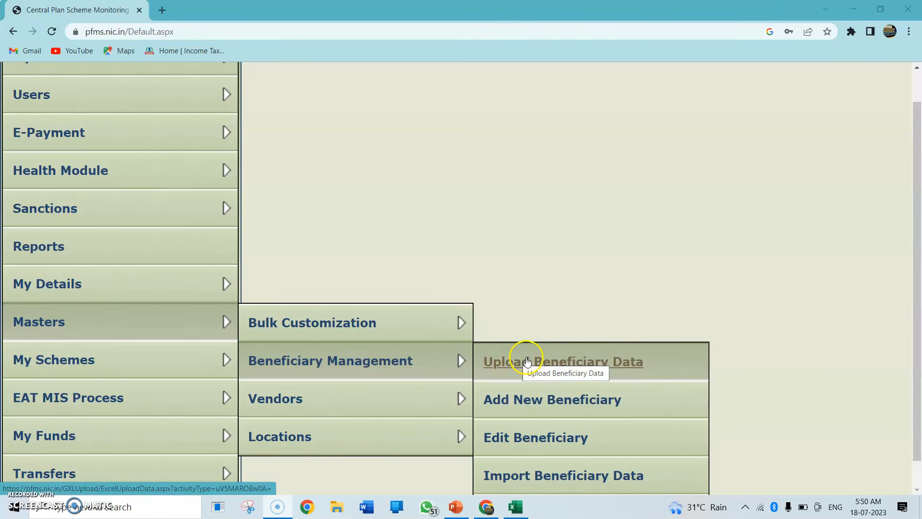
pyautogui.moveTo(438, 324)
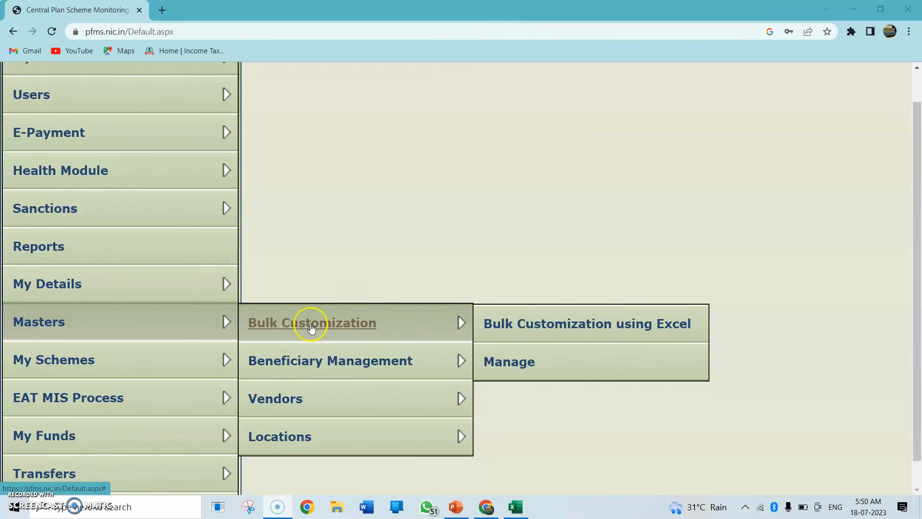
pyautogui.moveTo(361, 363)
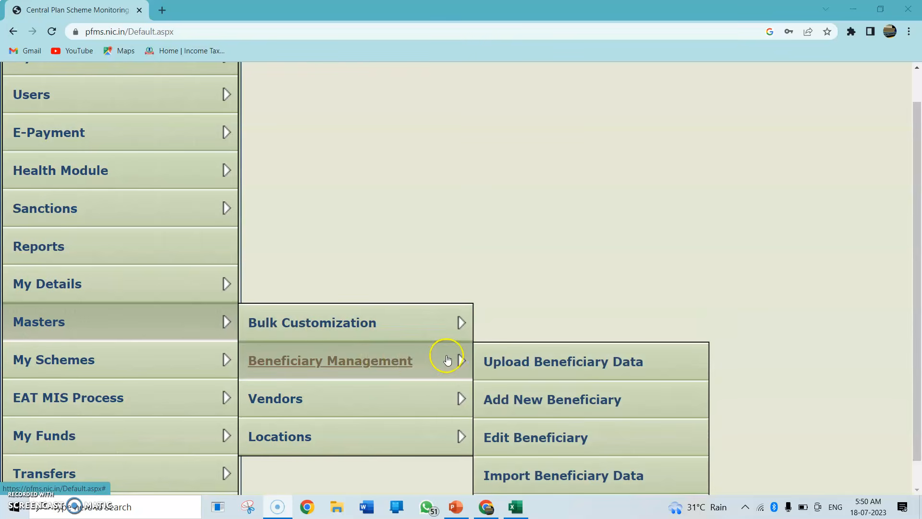
pyautogui.moveTo(212, 336)
pyautogui.moveTo(472, 367)
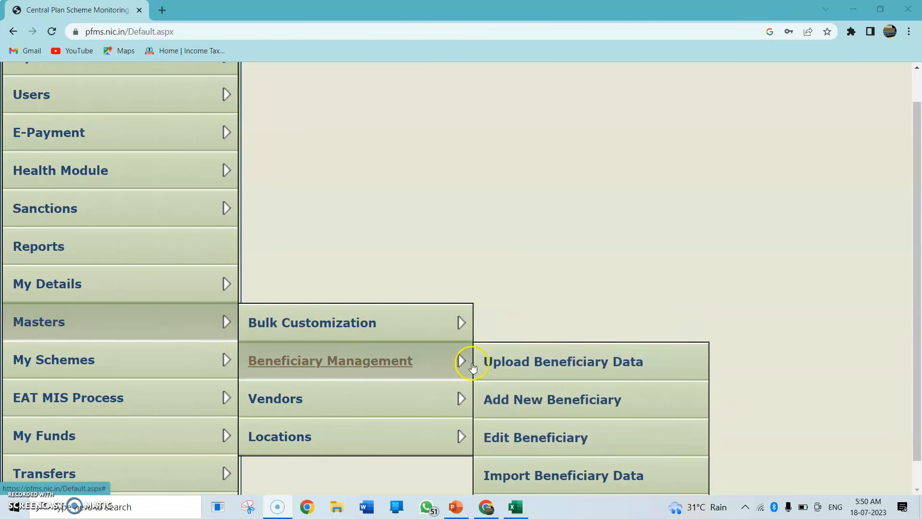
pyautogui.click(524, 437)
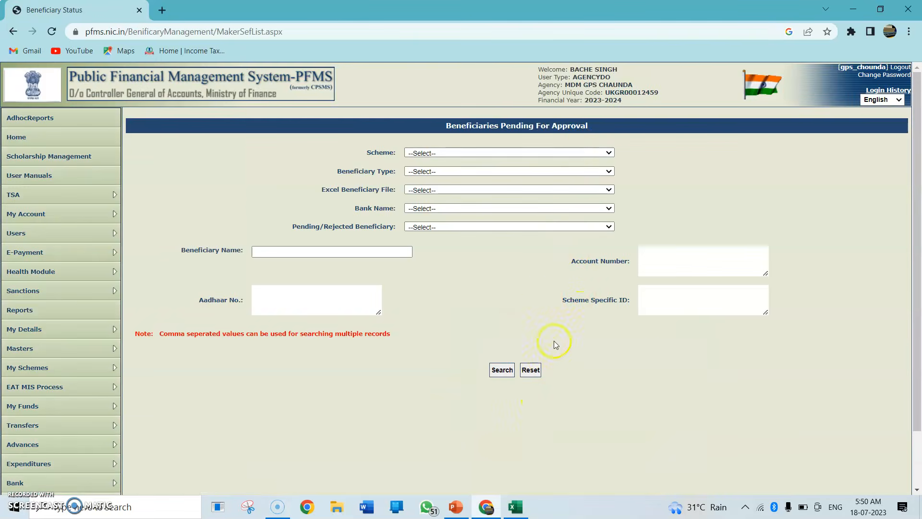
pyautogui.click(546, 150)
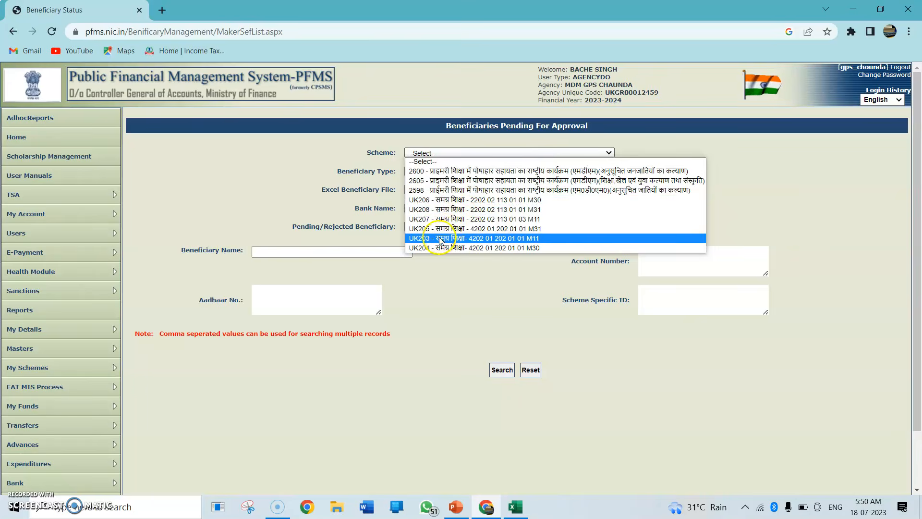
pyautogui.click(475, 219)
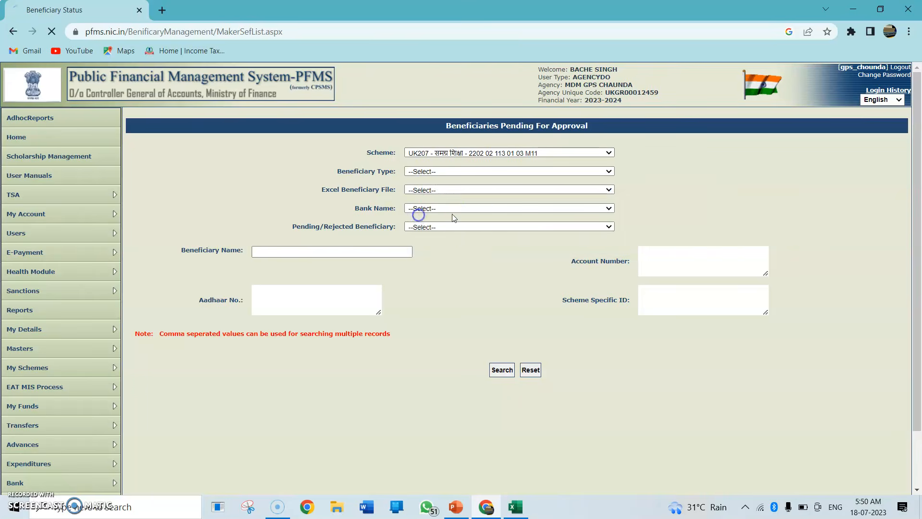
pyautogui.click(464, 172)
pyautogui.click(430, 188)
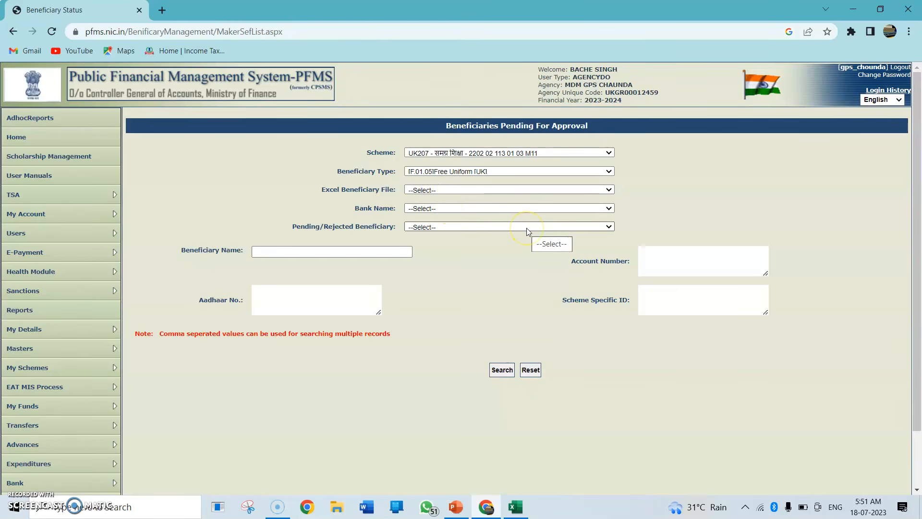
# Set the Pending/Rejected Beneficiary filter to Pending Beneficiary, search, and review the listed beneficiaries
pyautogui.scroll(-1, 526, 227)
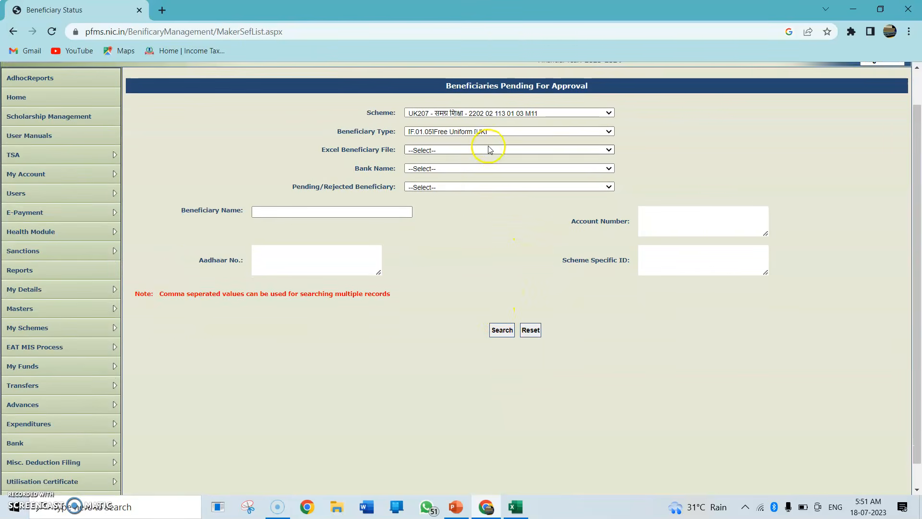
pyautogui.click(464, 187)
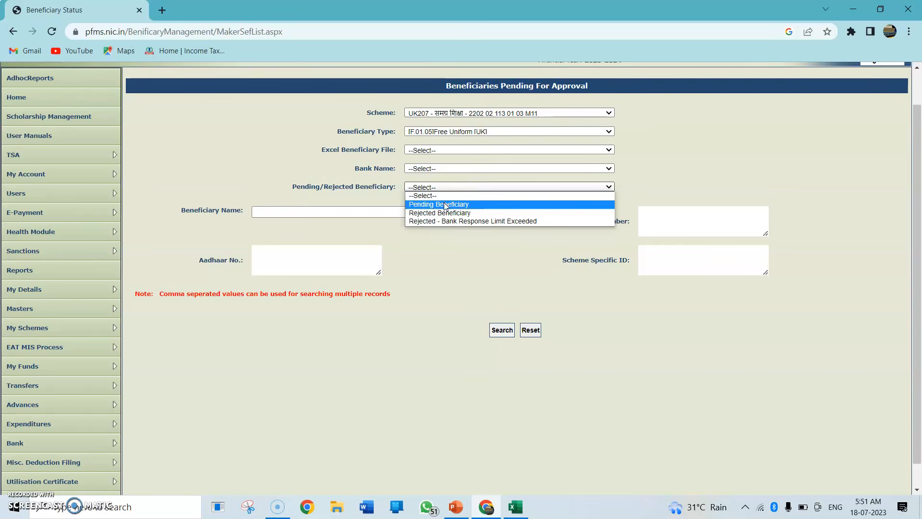
pyautogui.click(436, 187)
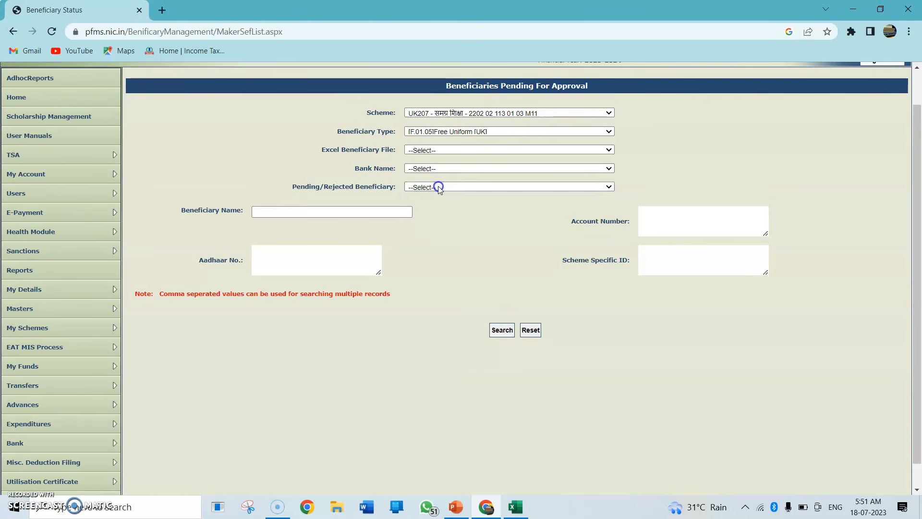
pyautogui.click(502, 331)
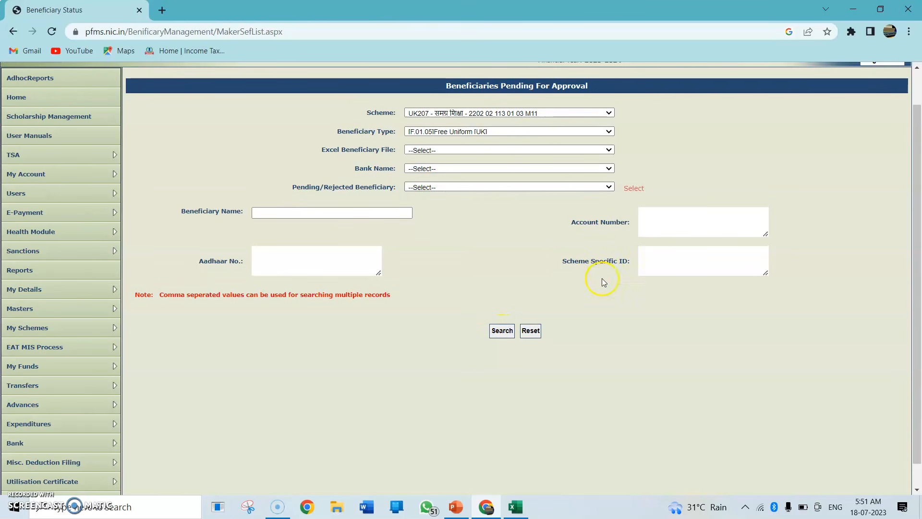
pyautogui.click(500, 188)
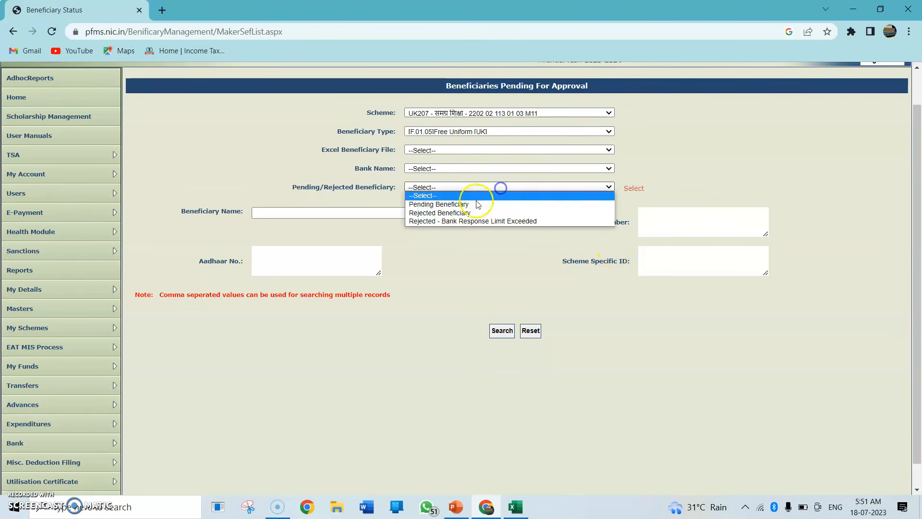
pyautogui.click(450, 204)
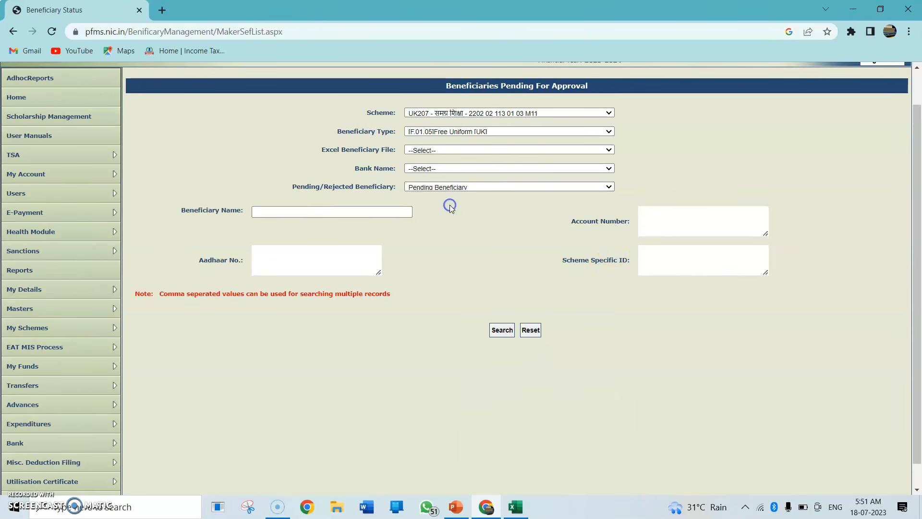
pyautogui.click(495, 328)
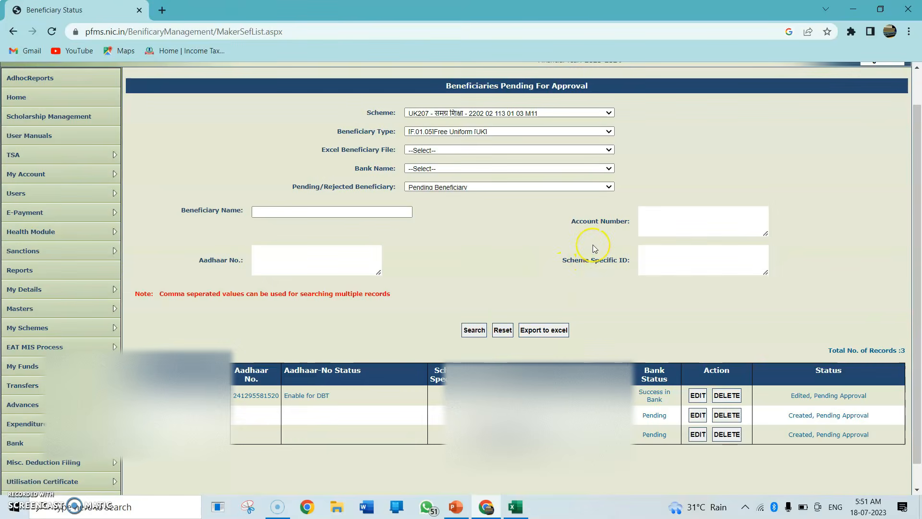
pyautogui.scroll(-1, 593, 244)
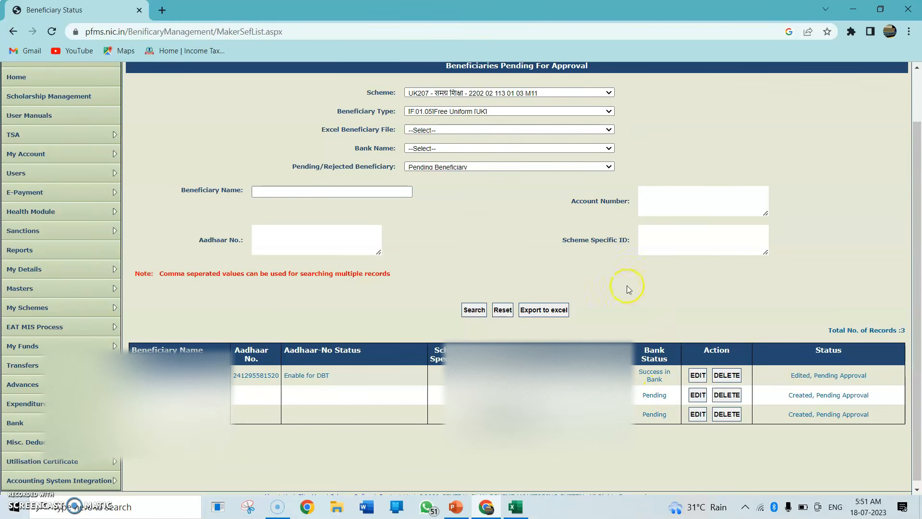
pyautogui.moveTo(23, 419)
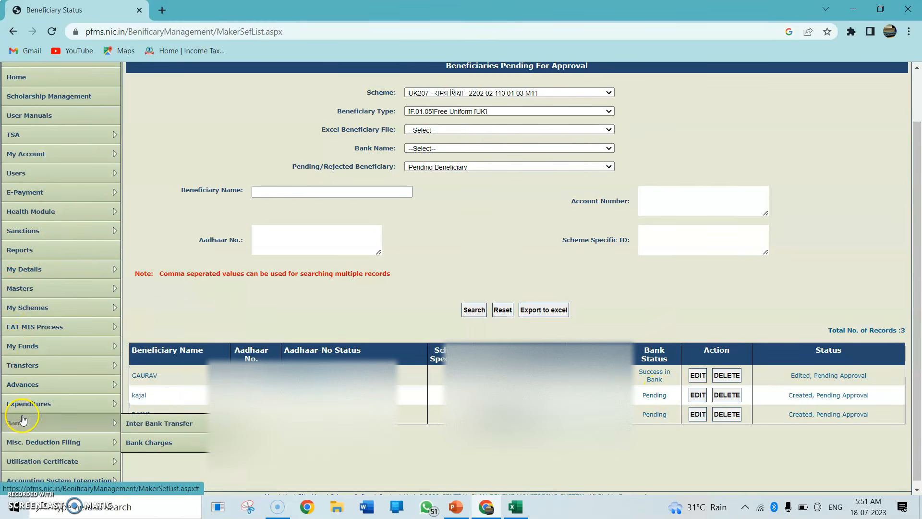
pyautogui.moveTo(96, 382)
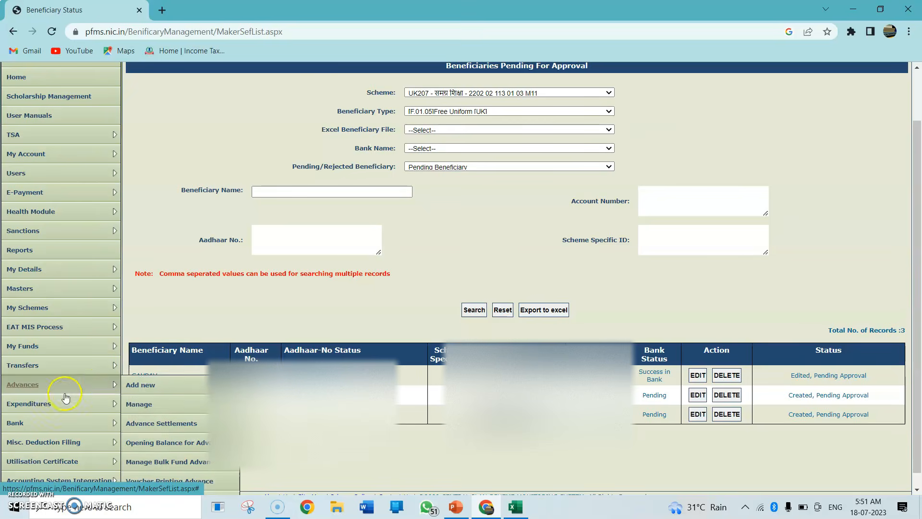
pyautogui.moveTo(60, 402)
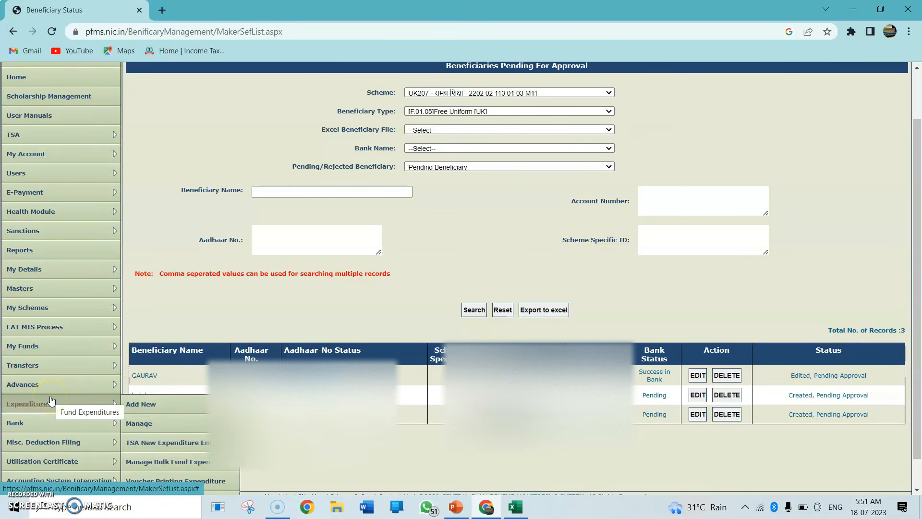
pyautogui.click(144, 405)
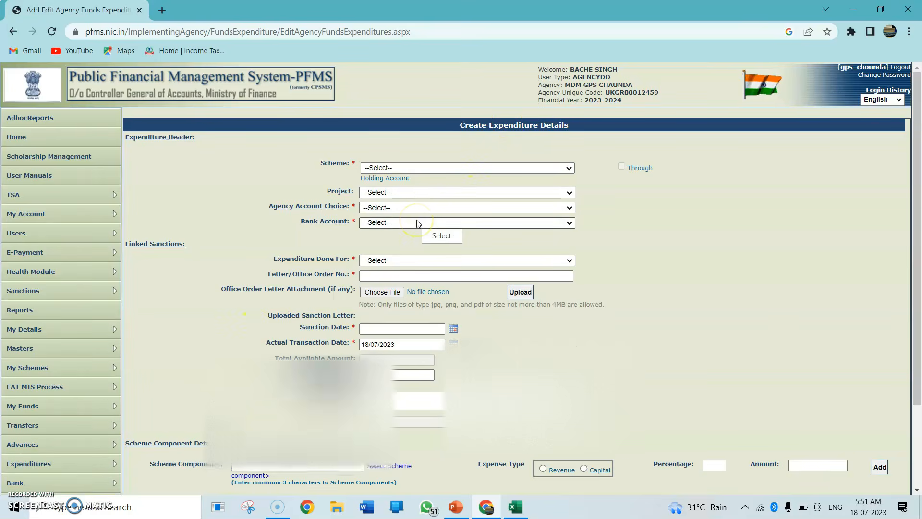
pyautogui.scroll(-1, 417, 222)
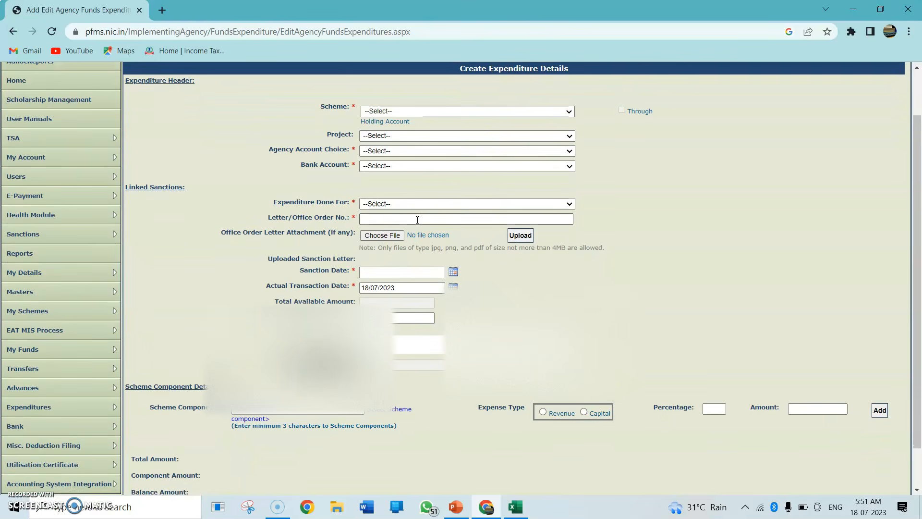
pyautogui.click(403, 112)
pyautogui.click(386, 208)
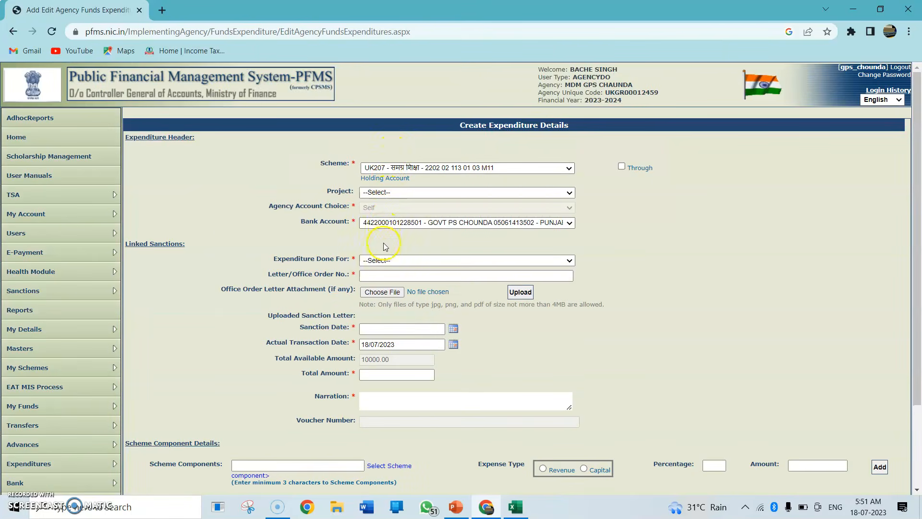
# Set Expenditure Done For to Beneficiary in the linked sanctions section
pyautogui.click(379, 261)
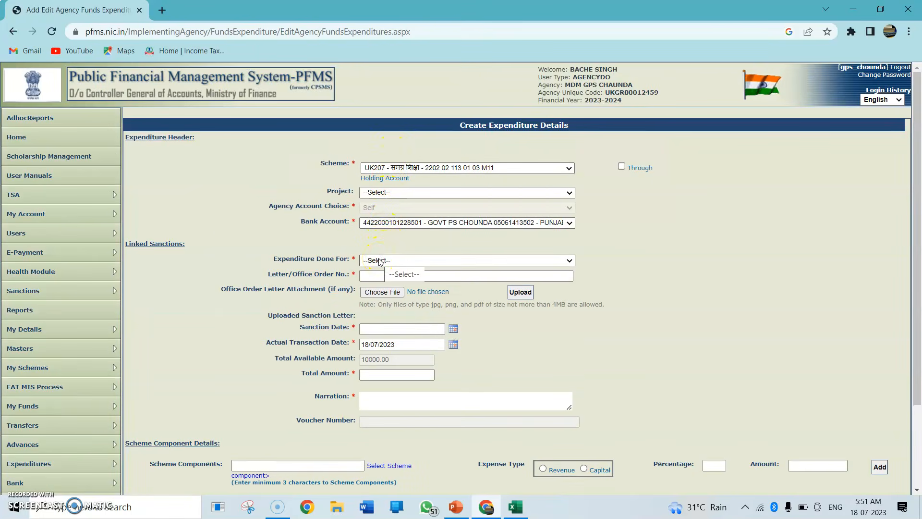
pyautogui.scroll(-2, 379, 261)
pyautogui.click(382, 124)
pyautogui.click(383, 155)
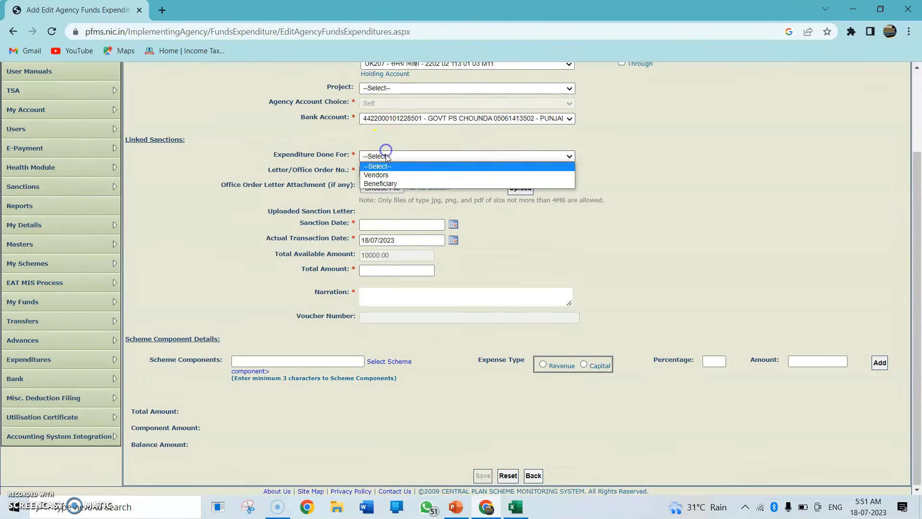
pyautogui.click(381, 184)
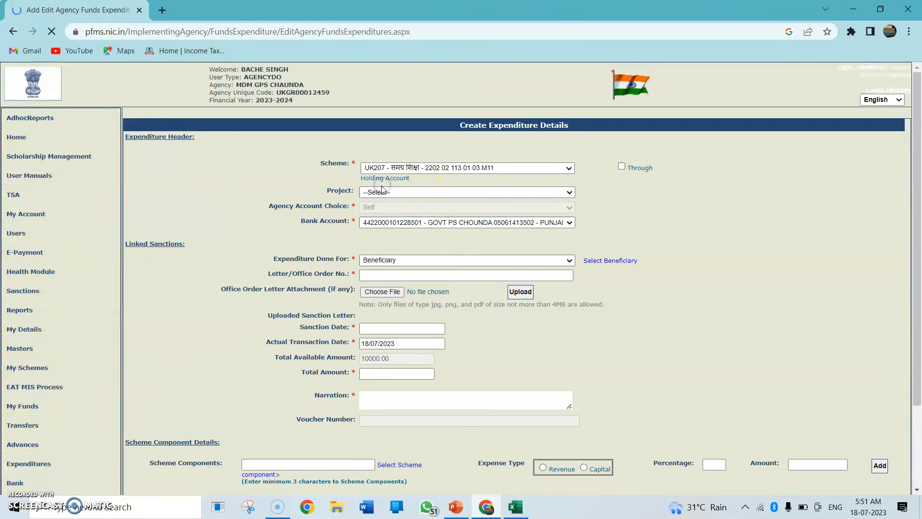
# Open the beneficiary selection window and search for beneficiaries of type [F.01.05]Free Uniform [UK]
pyautogui.click(612, 261)
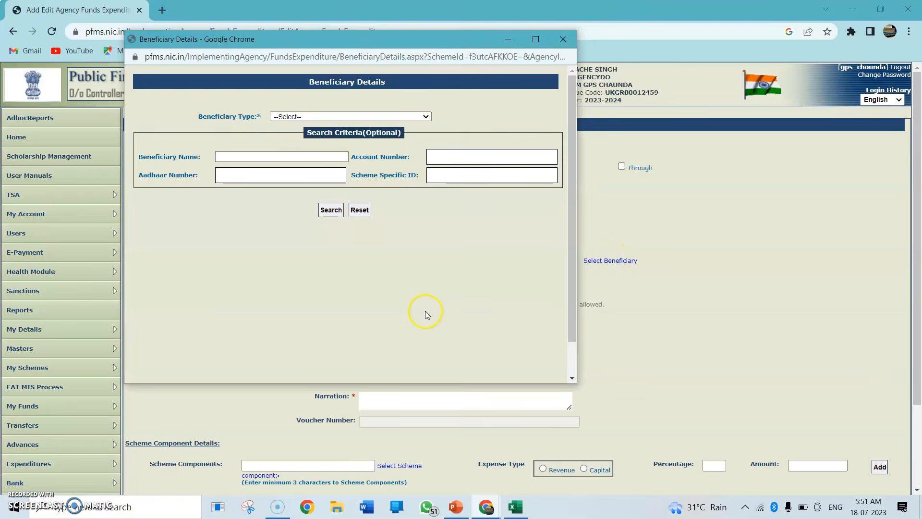
pyautogui.scroll(4, 397, 281)
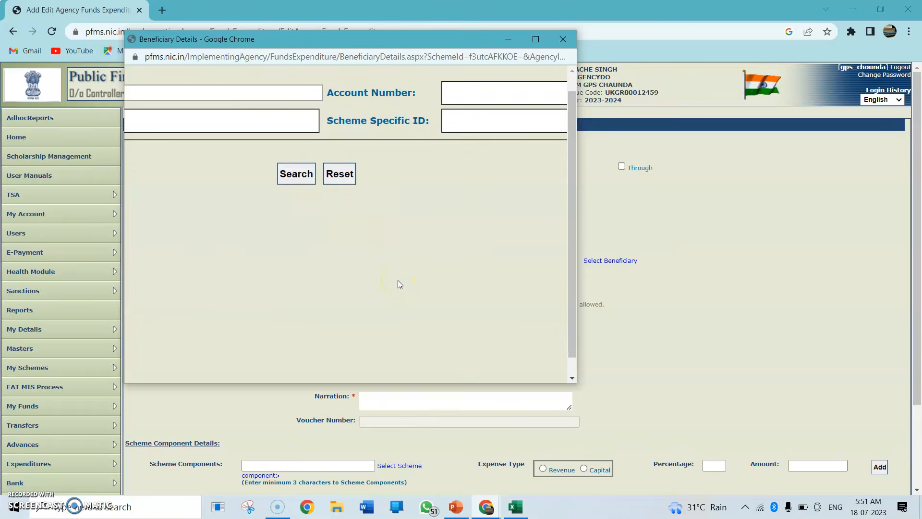
pyautogui.scroll(2, 397, 280)
pyautogui.hscroll(-2, 398, 281)
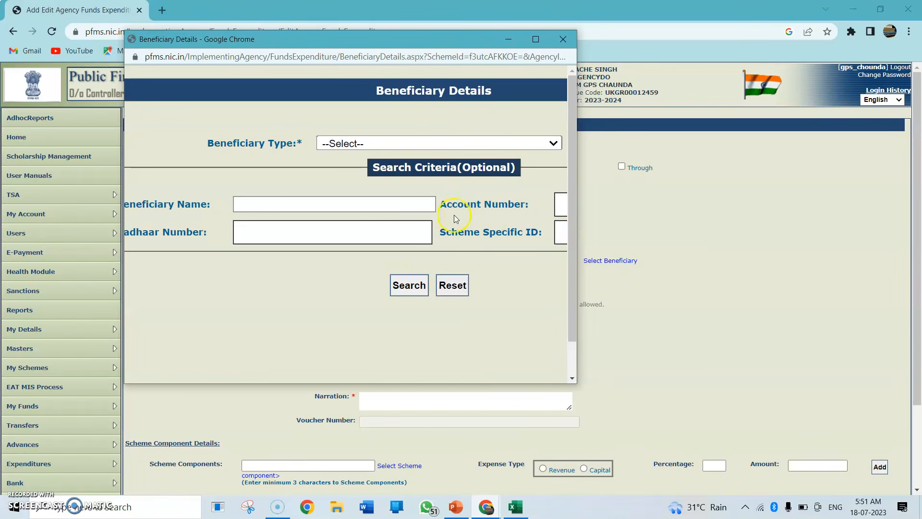
pyautogui.click(347, 147)
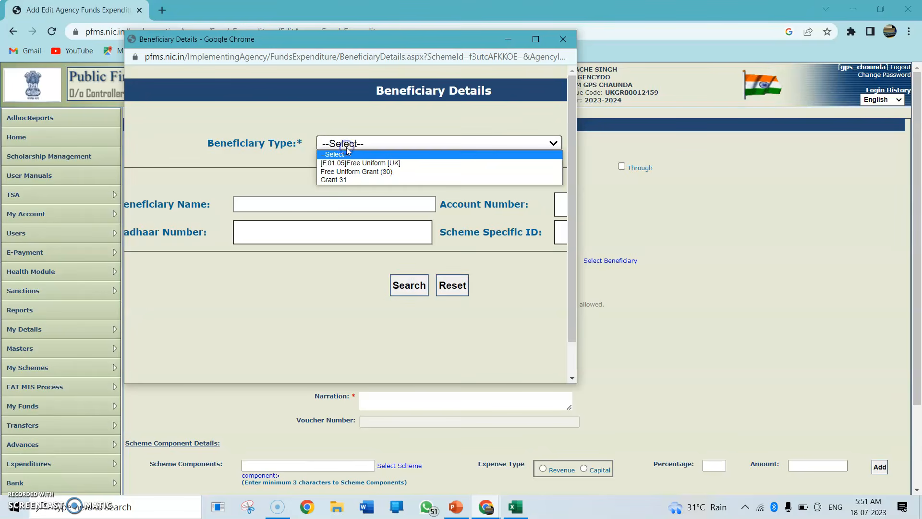
pyautogui.click(335, 164)
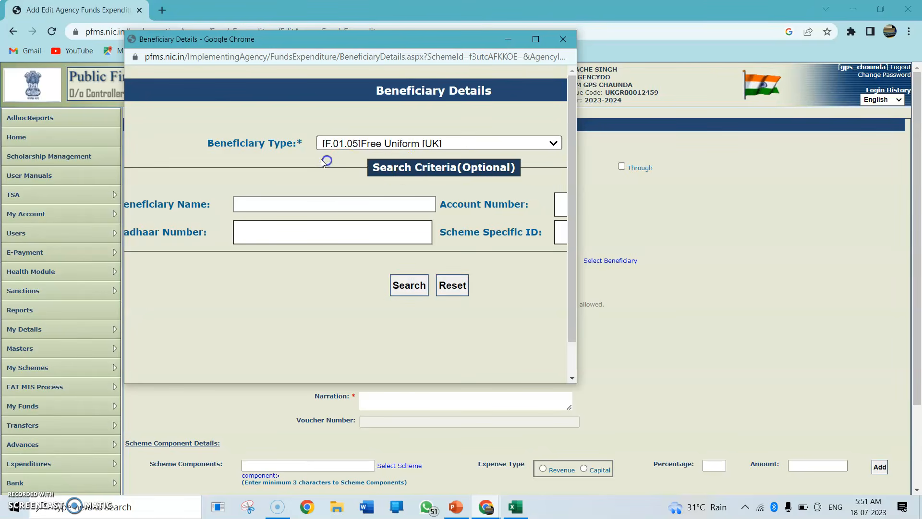
pyautogui.click(401, 166)
pyautogui.click(409, 285)
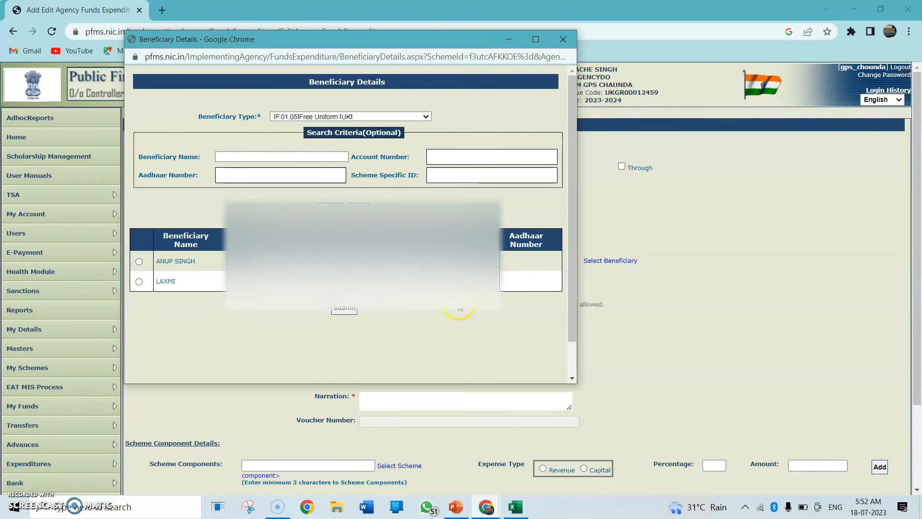
# Try selecting each listed beneficiary in turn, review their details, and close the selection window without submitting
pyautogui.click(140, 264)
pyautogui.click(139, 282)
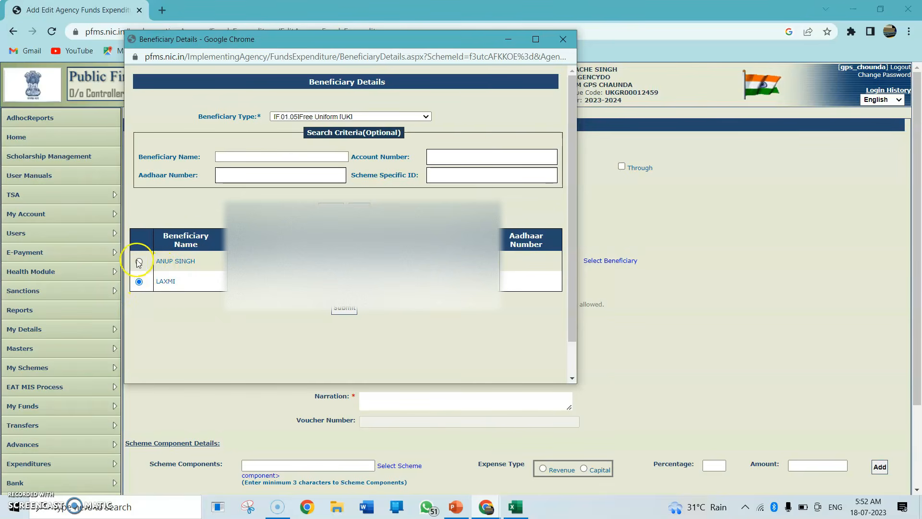
pyautogui.click(139, 261)
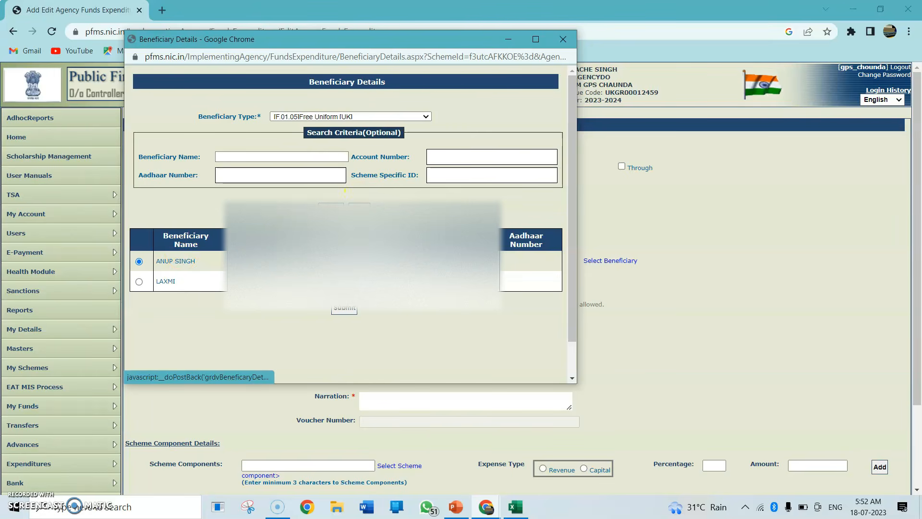
pyautogui.scroll(3, 374, 230)
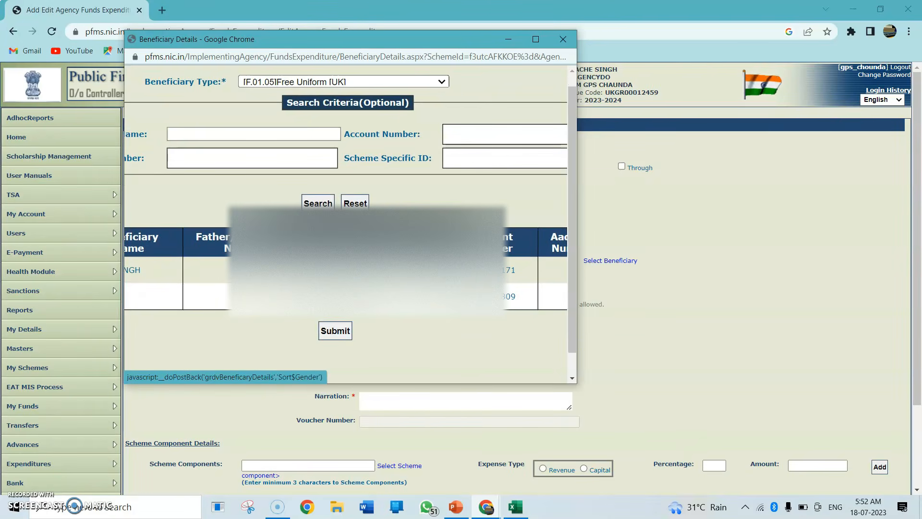
pyautogui.hscroll(-3, 337, 240)
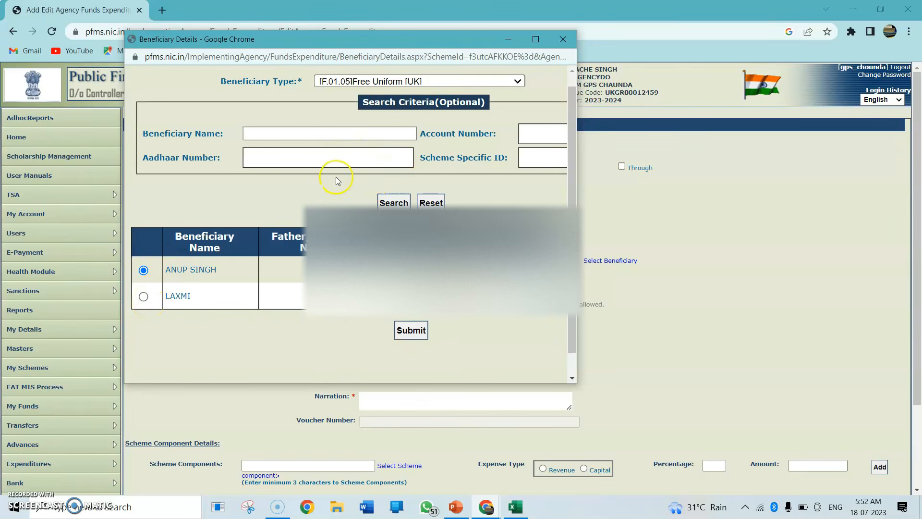
pyautogui.click(563, 39)
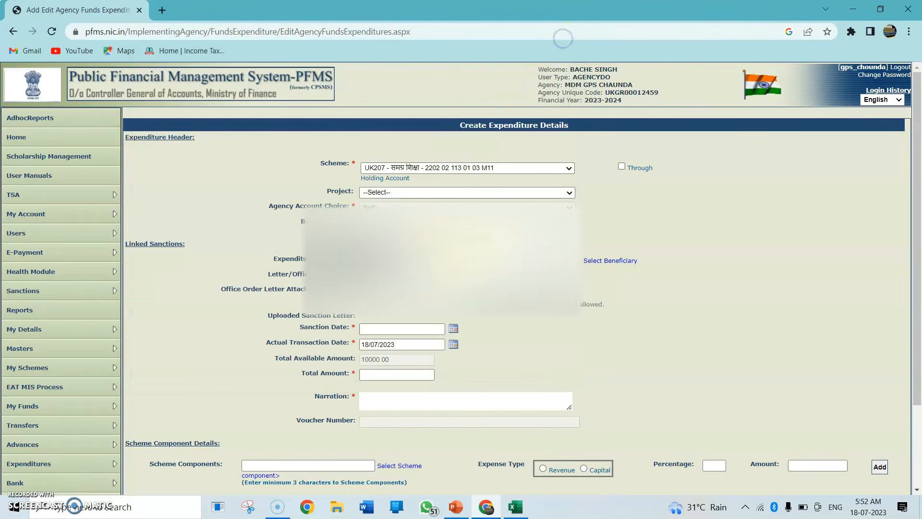
# Set Expenditure Done For to Vendors and review the vendor, sanction, amount and narration fields of the form
pyautogui.scroll(-1, 444, 247)
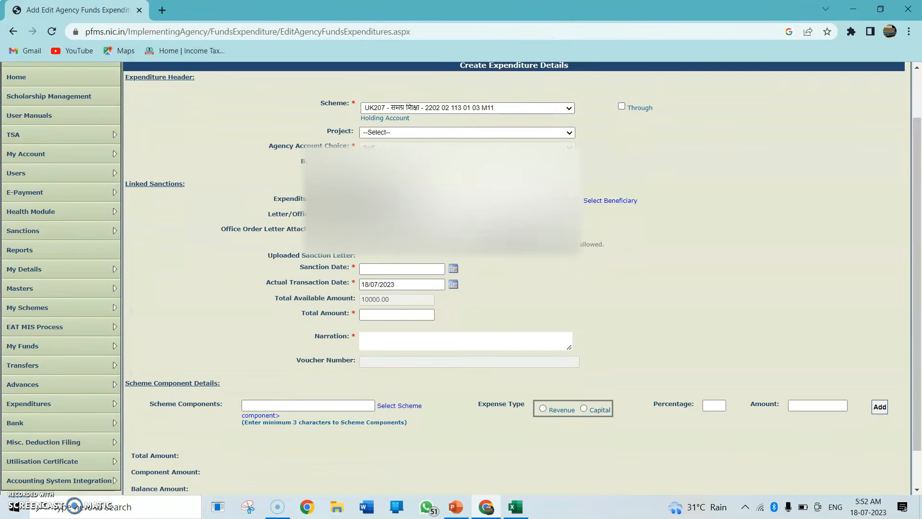
pyautogui.click(408, 216)
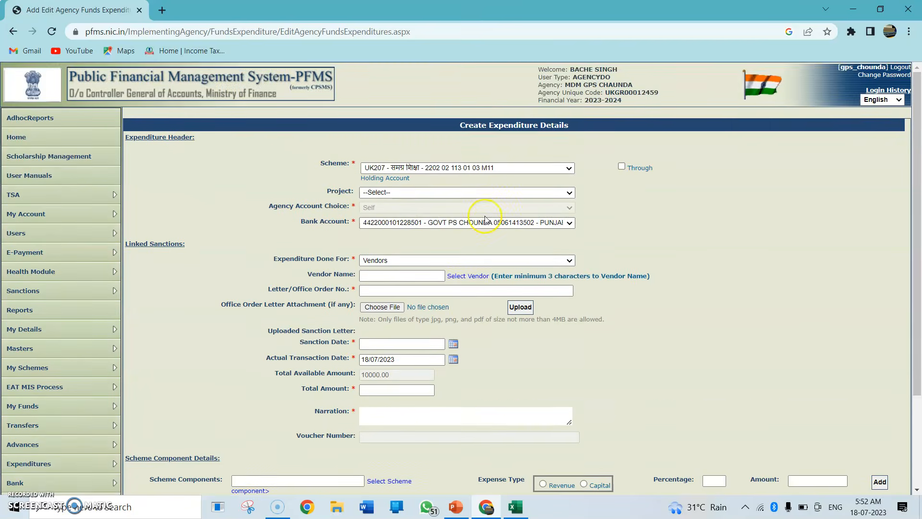
pyautogui.scroll(-4, 485, 215)
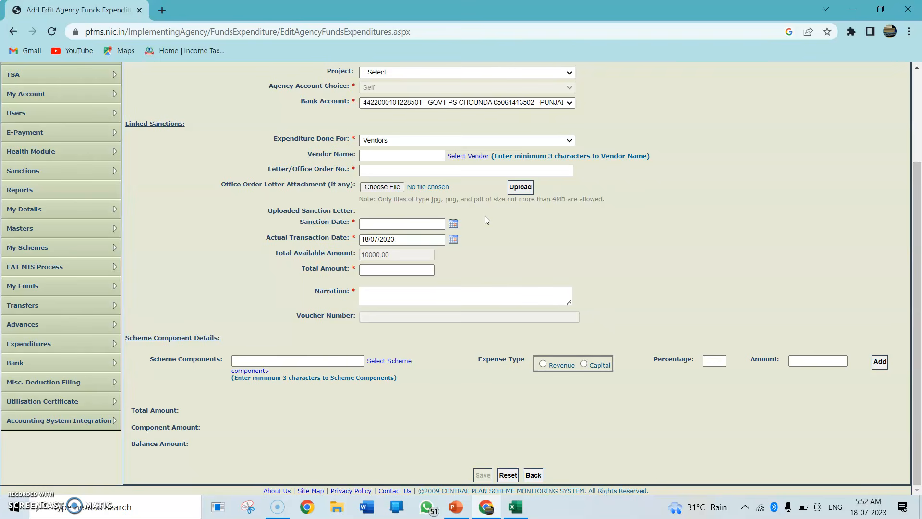
pyautogui.click(480, 279)
pyautogui.scroll(1, 572, 366)
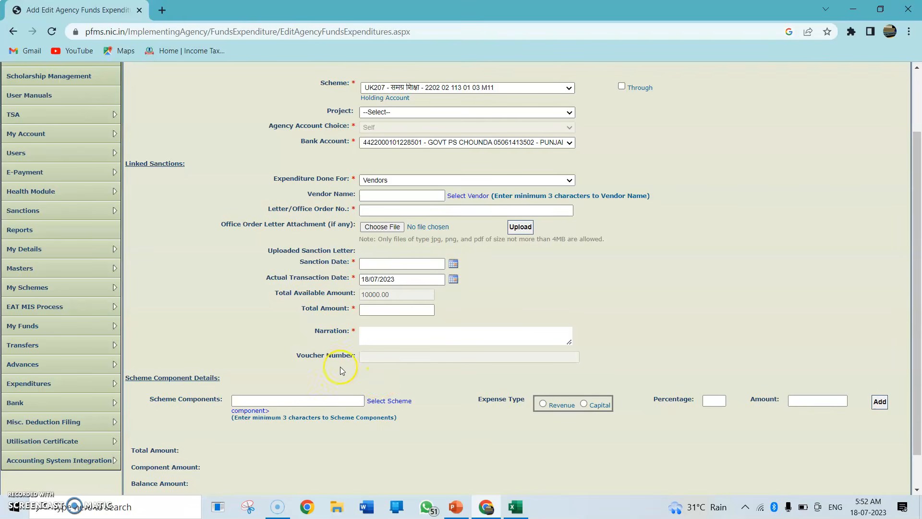
# Open the scheme component list and expand [F]SAMAGRA SHIKSHA to show its sub-components
pyautogui.click(380, 400)
pyautogui.scroll(3, 624, 382)
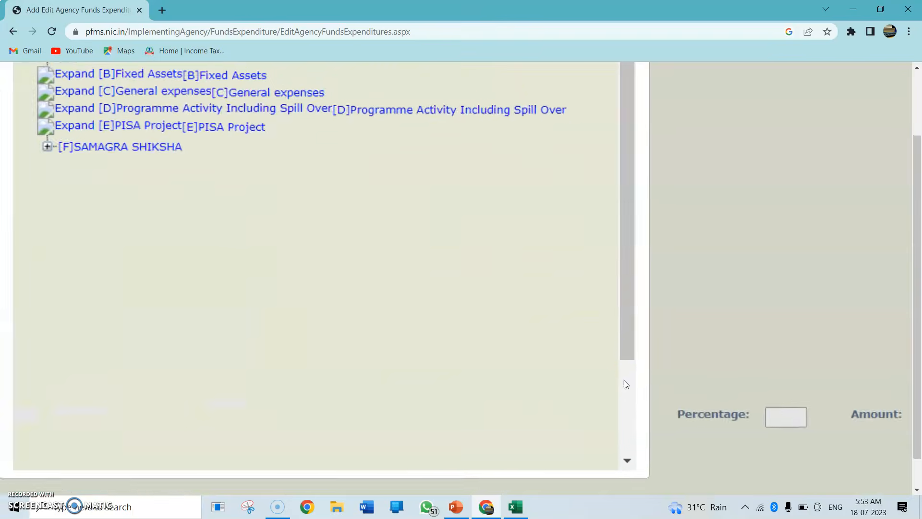
pyautogui.click(65, 130)
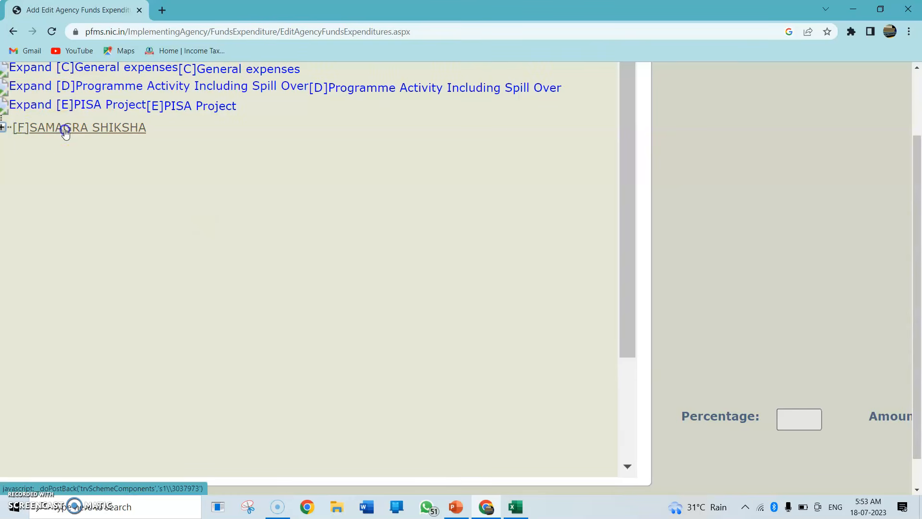
pyautogui.click(5, 128)
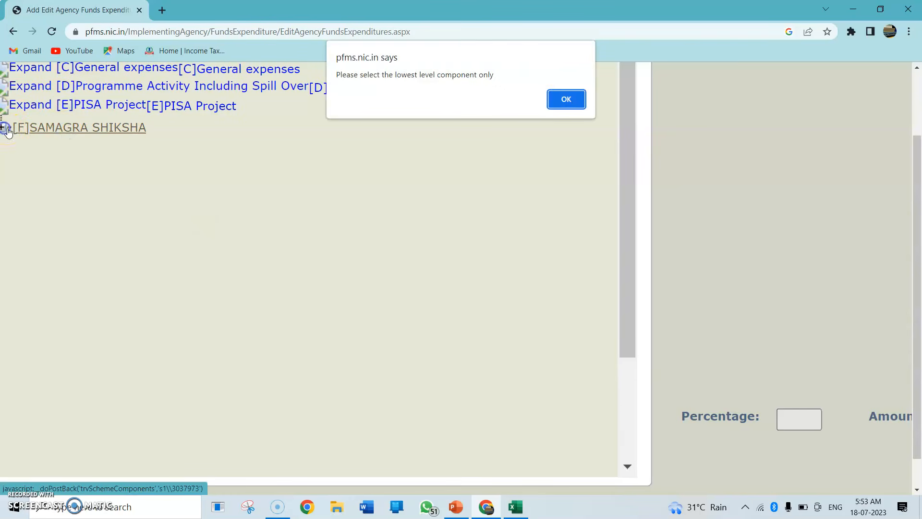
pyautogui.click(566, 99)
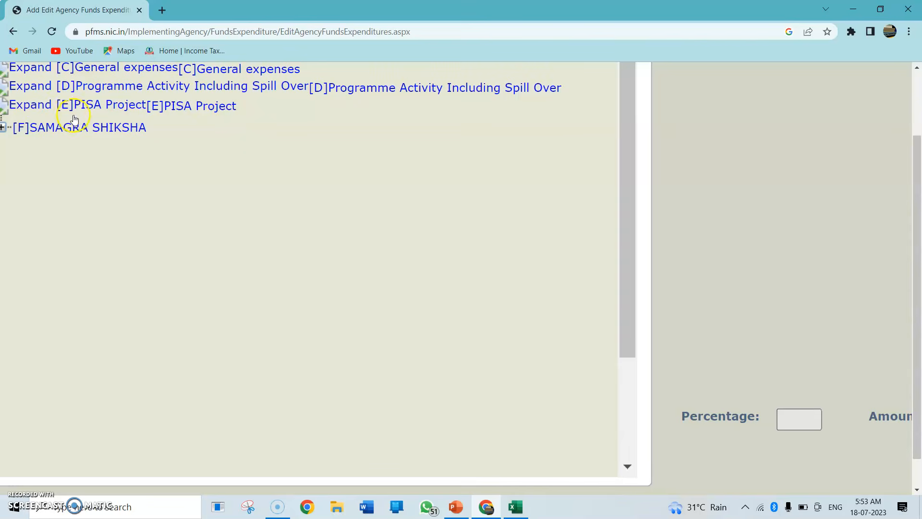
pyautogui.click(3, 127)
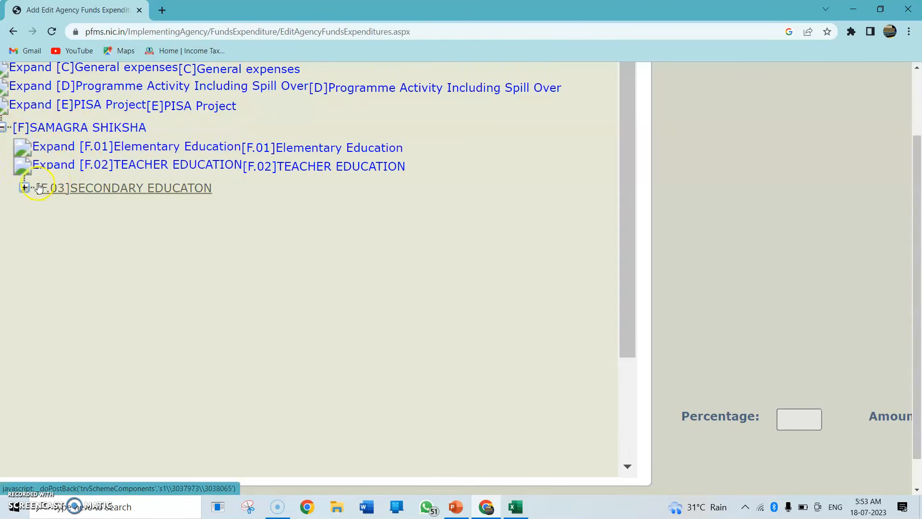
# Expand [F.01]Elementary Education, locate [F.01.05]Free Uniform among its components, and pick a lowest-level component from that part of the list
pyautogui.click(124, 144)
pyautogui.scroll(-4, 262, 264)
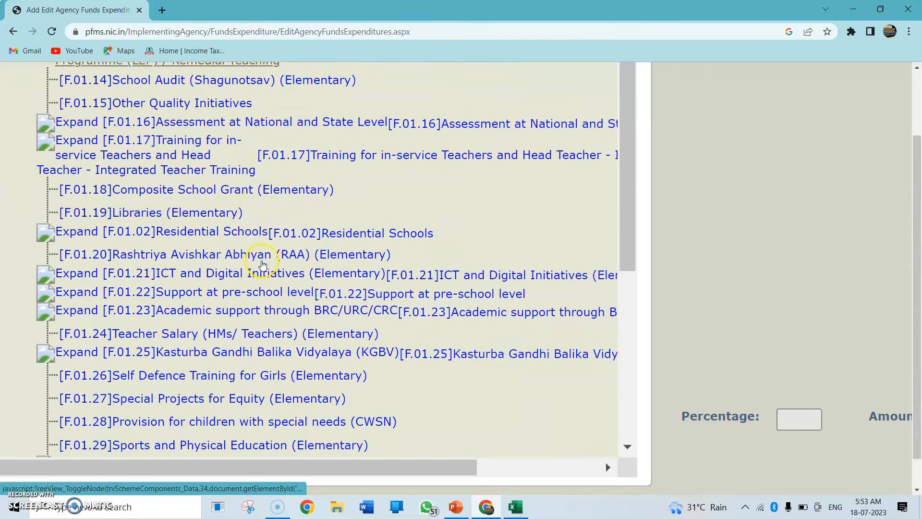
pyautogui.scroll(-6, 262, 264)
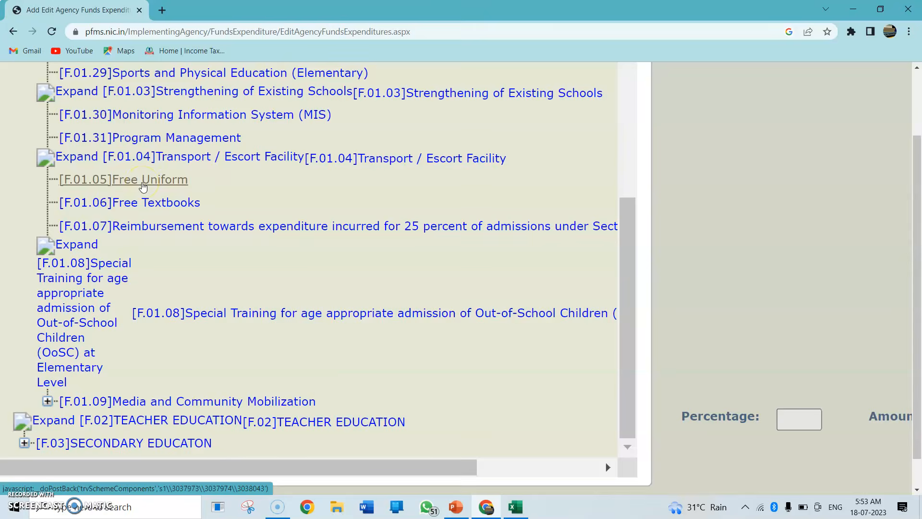
pyautogui.scroll(5, 142, 183)
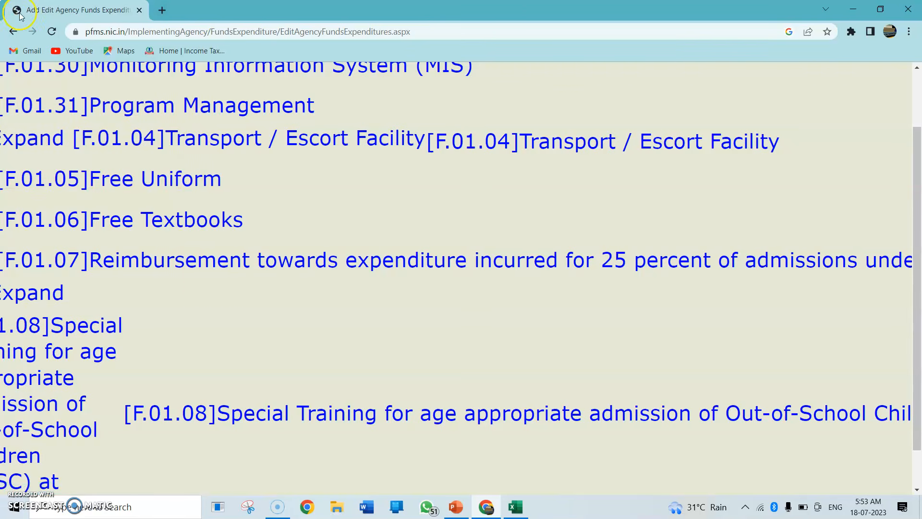
pyautogui.click(164, 240)
pyautogui.click(202, 254)
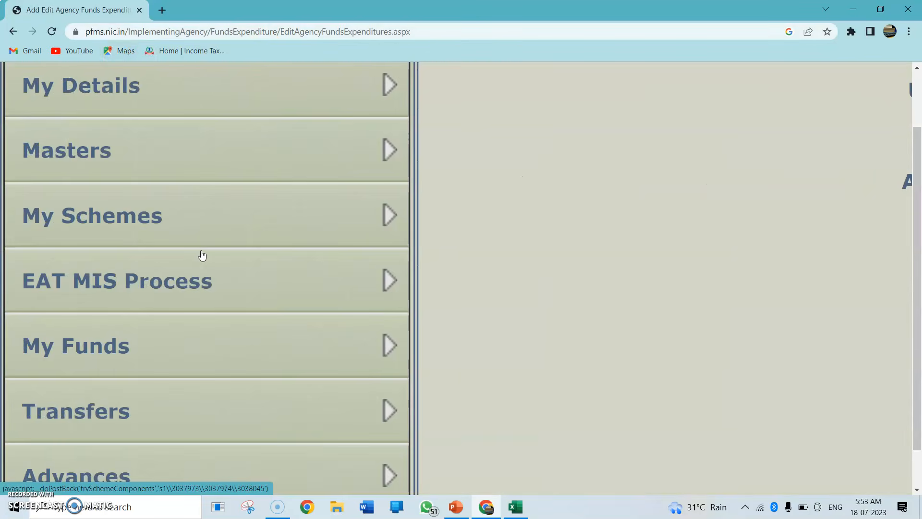